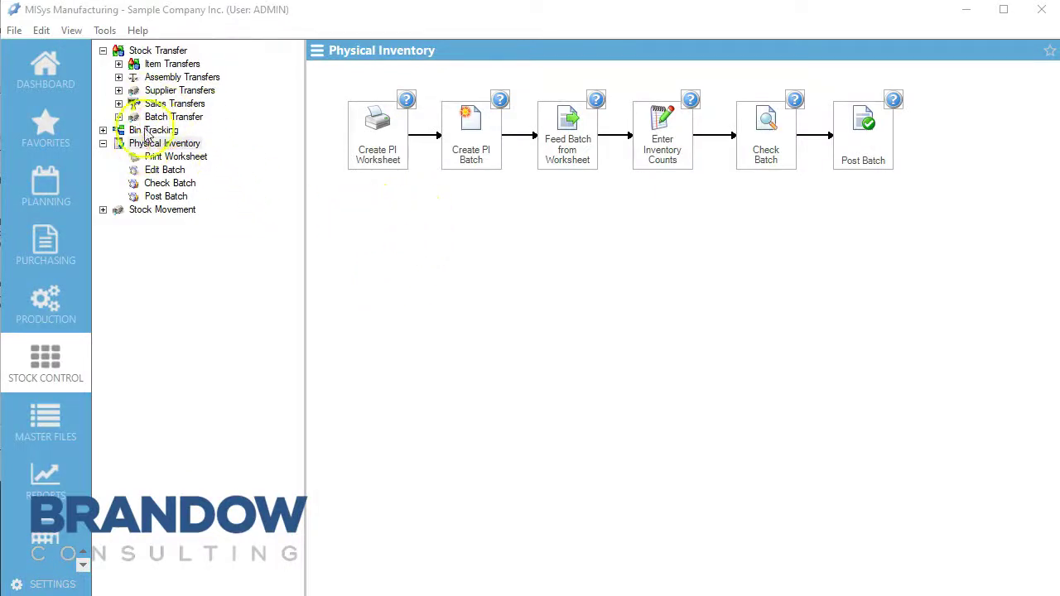
Open the physical inventory worksheet setup in Stock Control and choose Item Based as the selection criterion.
{"action": "left_click", "coordinate": [45, 356]}
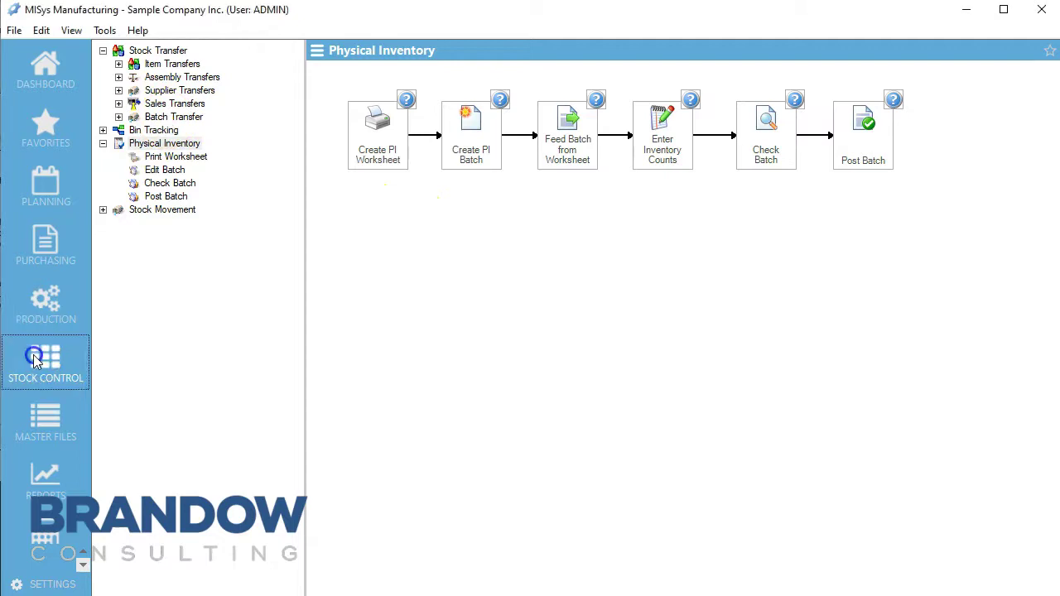
{"action": "left_click", "coordinate": [138, 146]}
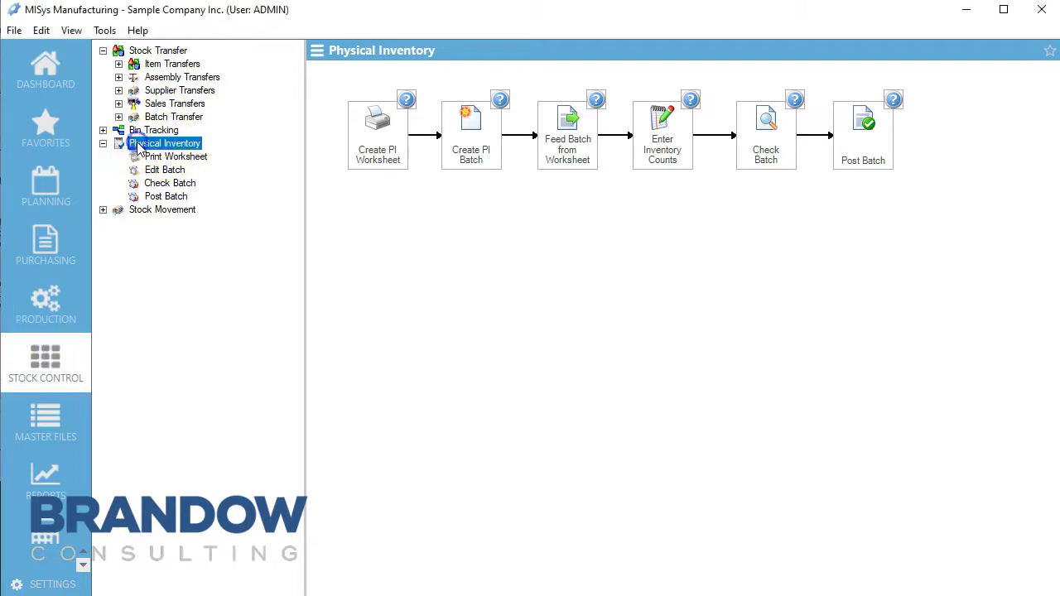
{"action": "left_click", "coordinate": [378, 132]}
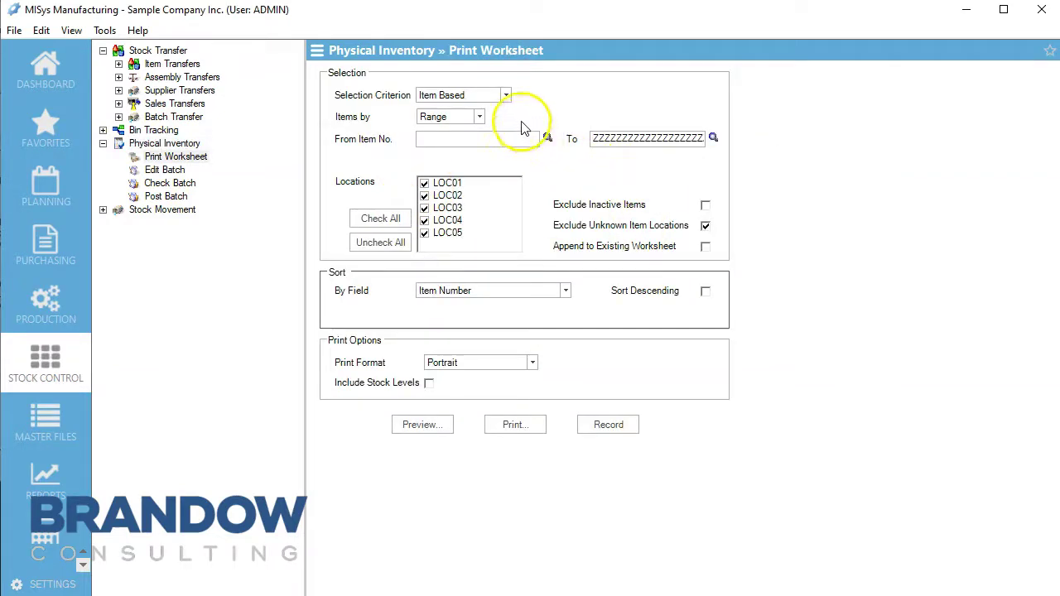
{"action": "left_click", "coordinate": [505, 95]}
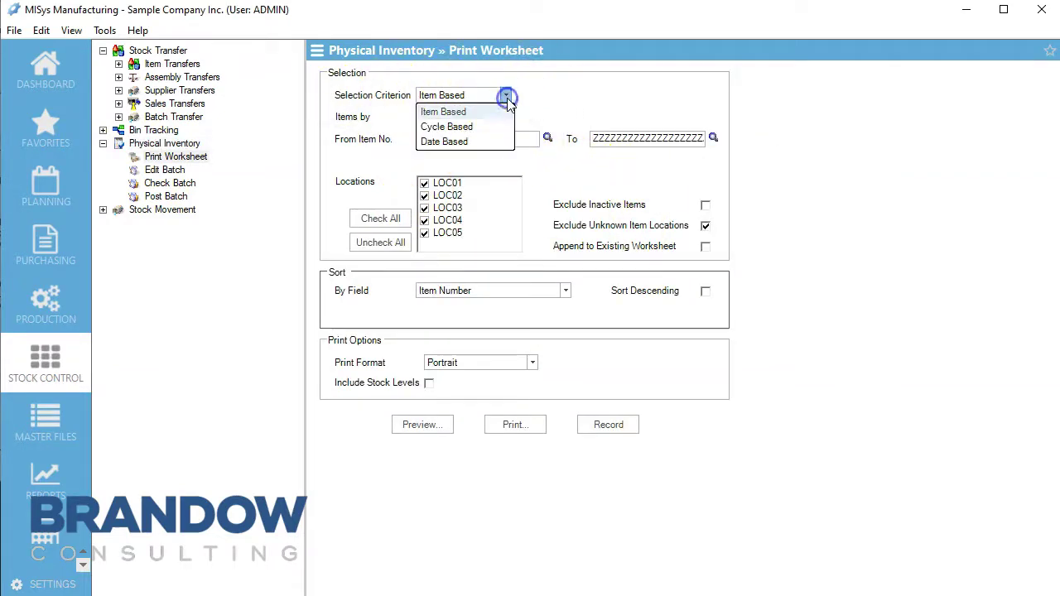
{"action": "left_click", "coordinate": [451, 112]}
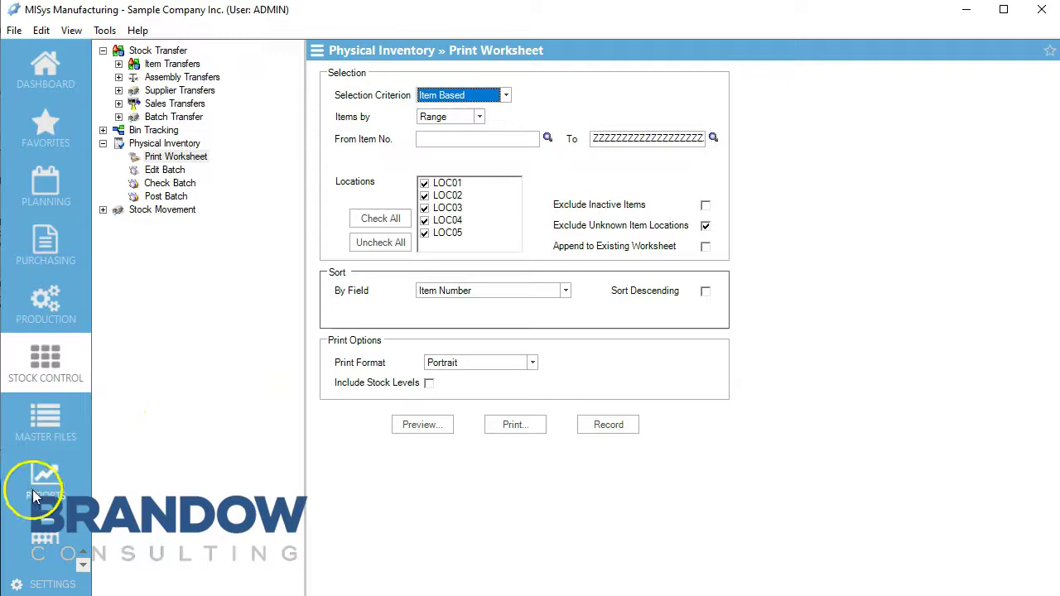
Open item I01's record in the Items master file, examine its Inventory Cycle, and close the record.
{"action": "left_click", "coordinate": [48, 426]}
{"action": "left_click", "coordinate": [155, 64]}
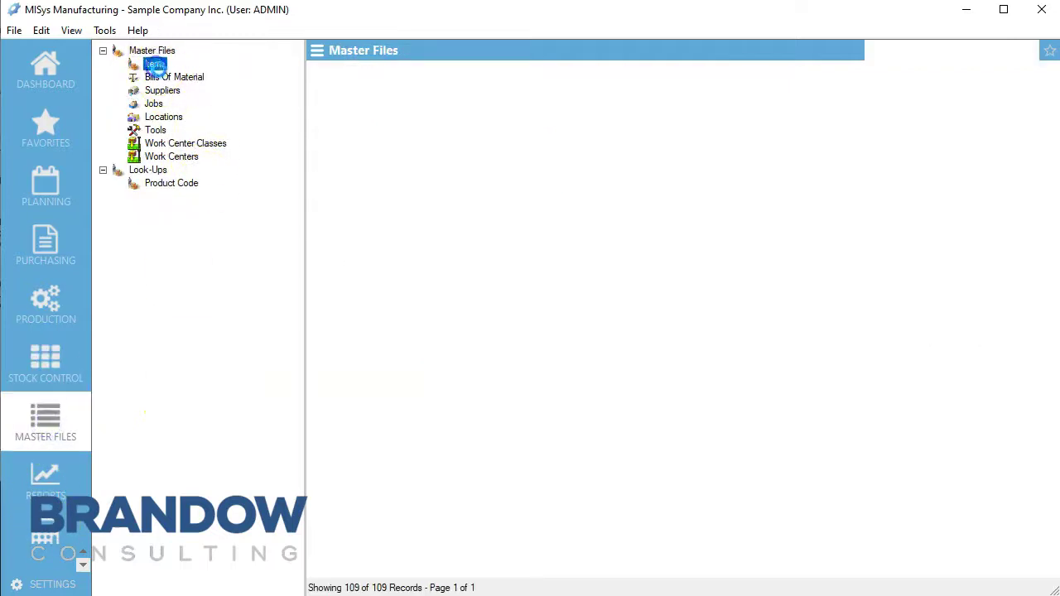
{"action": "left_click", "coordinate": [403, 137]}
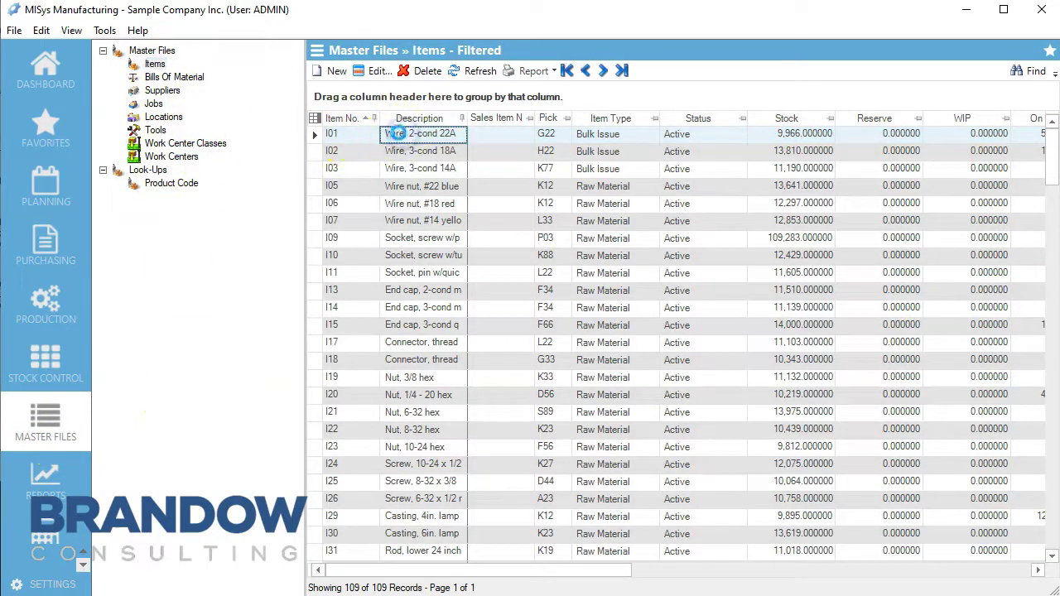
{"action": "double_click", "coordinate": [391, 131]}
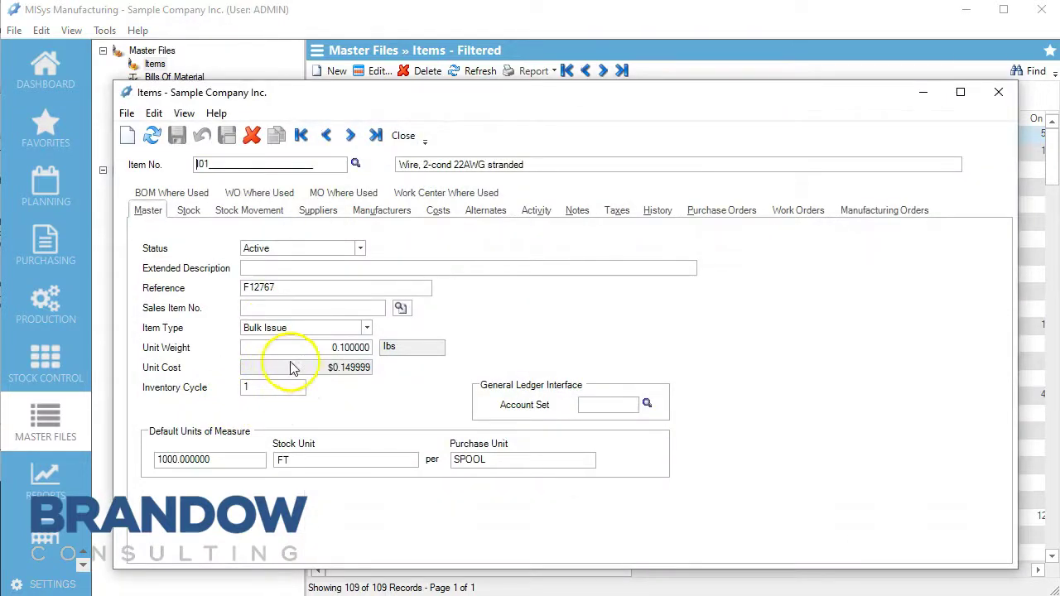
{"action": "left_click", "coordinate": [999, 94]}
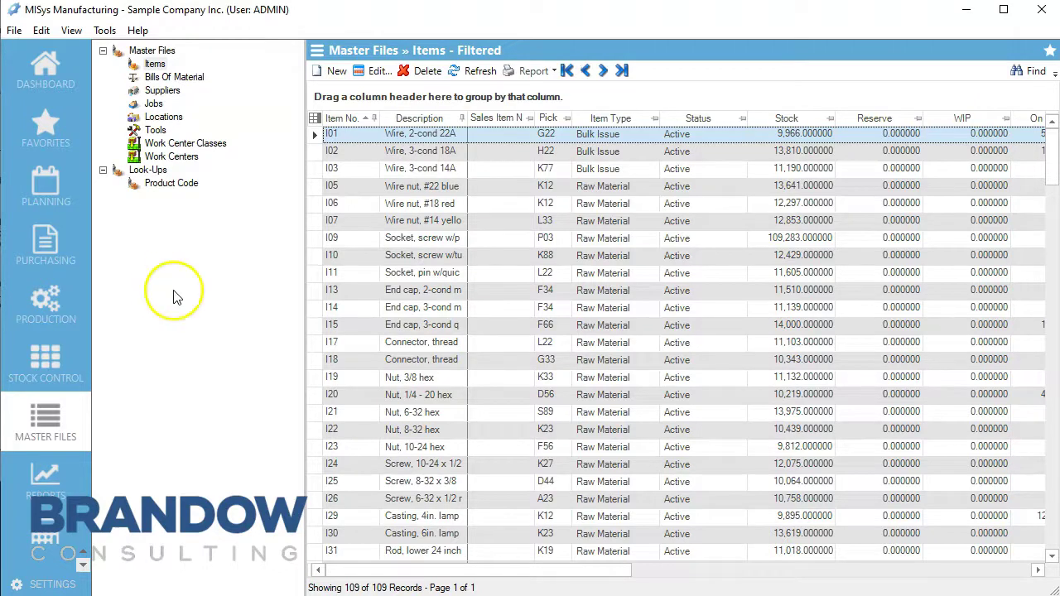
Return to the worksheet setup and try selecting items by List, adding all items to the selection.
{"action": "left_click", "coordinate": [64, 347]}
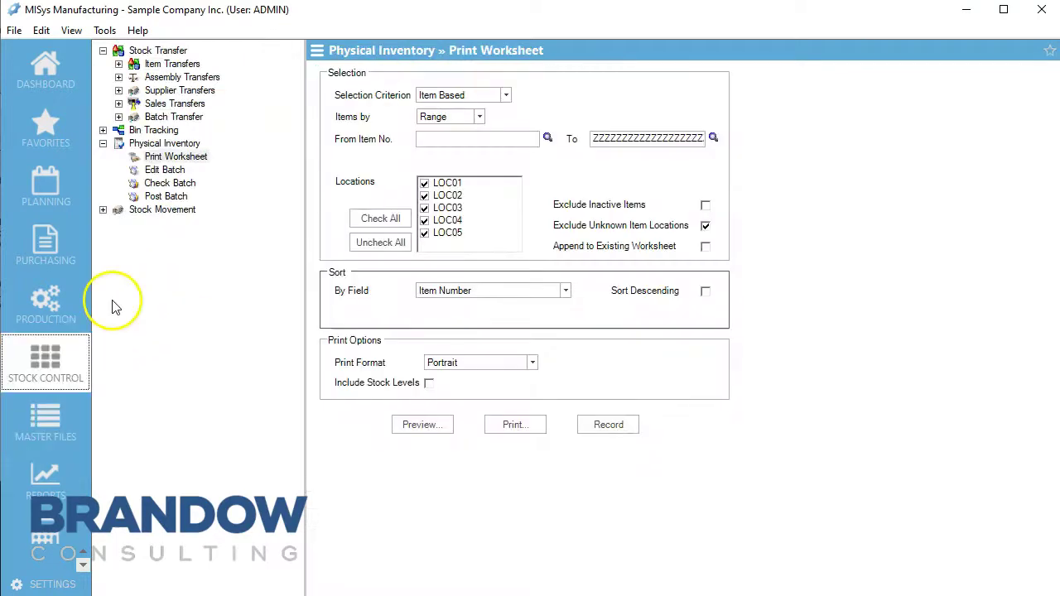
{"action": "left_click", "coordinate": [506, 95]}
{"action": "left_click", "coordinate": [506, 96]}
{"action": "left_click", "coordinate": [479, 116]}
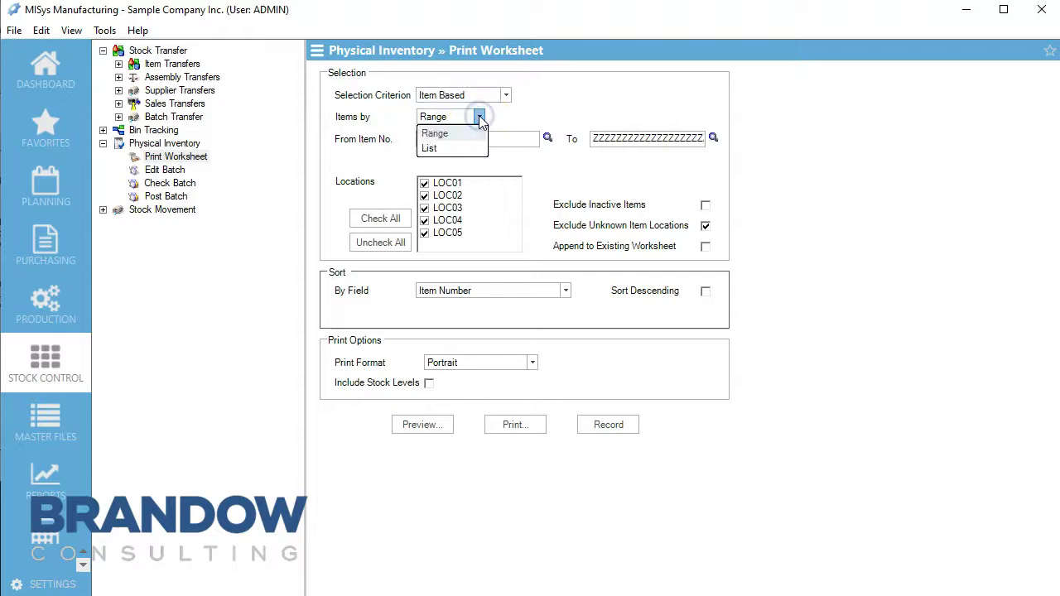
{"action": "left_click", "coordinate": [439, 149]}
{"action": "left_click", "coordinate": [521, 118]}
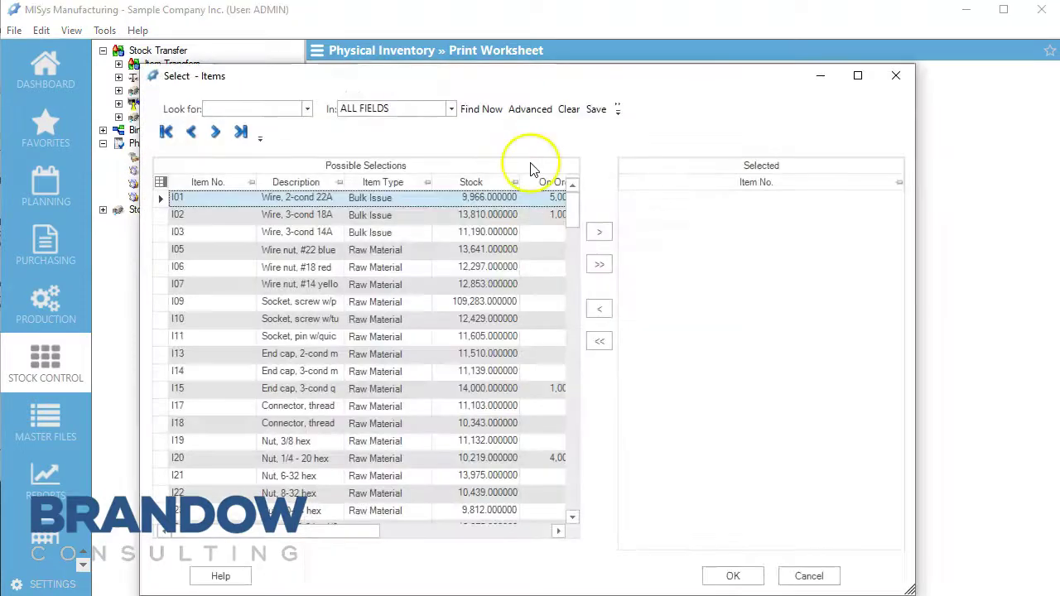
{"action": "left_click", "coordinate": [272, 203]}
{"action": "left_click", "coordinate": [598, 231]}
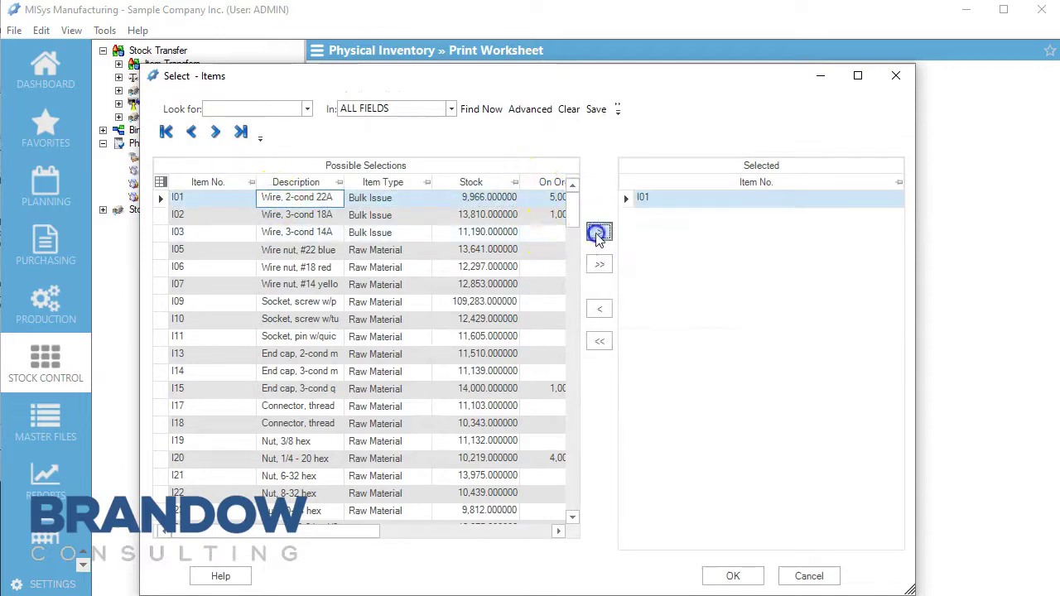
{"action": "left_click_drag", "start_coordinate": [162, 200], "coordinate": [174, 365]}
{"action": "left_click", "coordinate": [600, 264]}
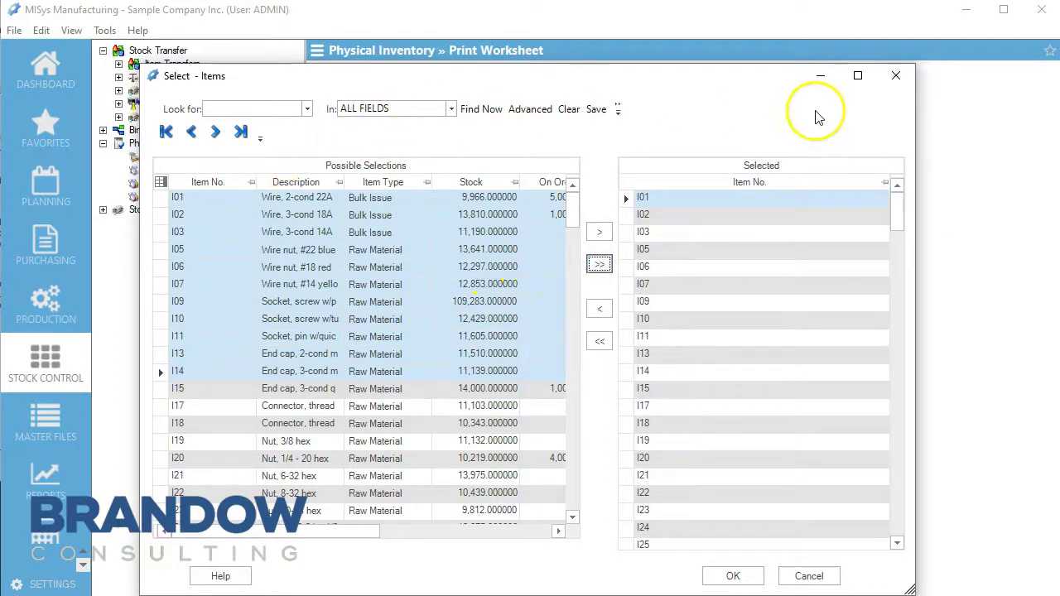
{"action": "left_click", "coordinate": [895, 75]}
Select worksheet items by Range from I01 to I07 and keep sorting by Item Number.
{"action": "left_click", "coordinate": [479, 117]}
{"action": "left_click", "coordinate": [439, 135]}
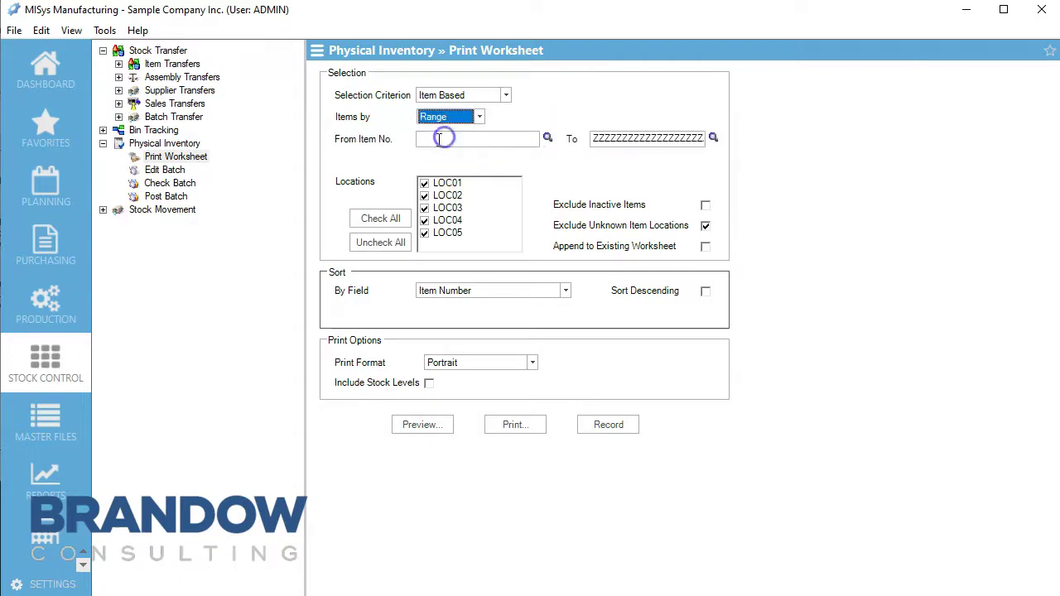
{"action": "left_click", "coordinate": [547, 138]}
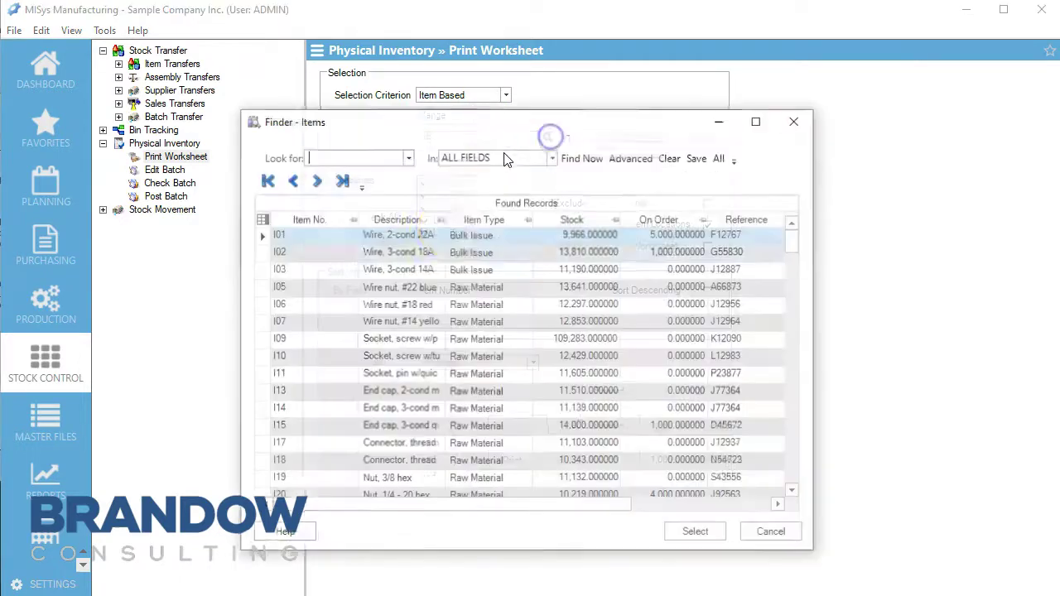
{"action": "left_click", "coordinate": [277, 237]}
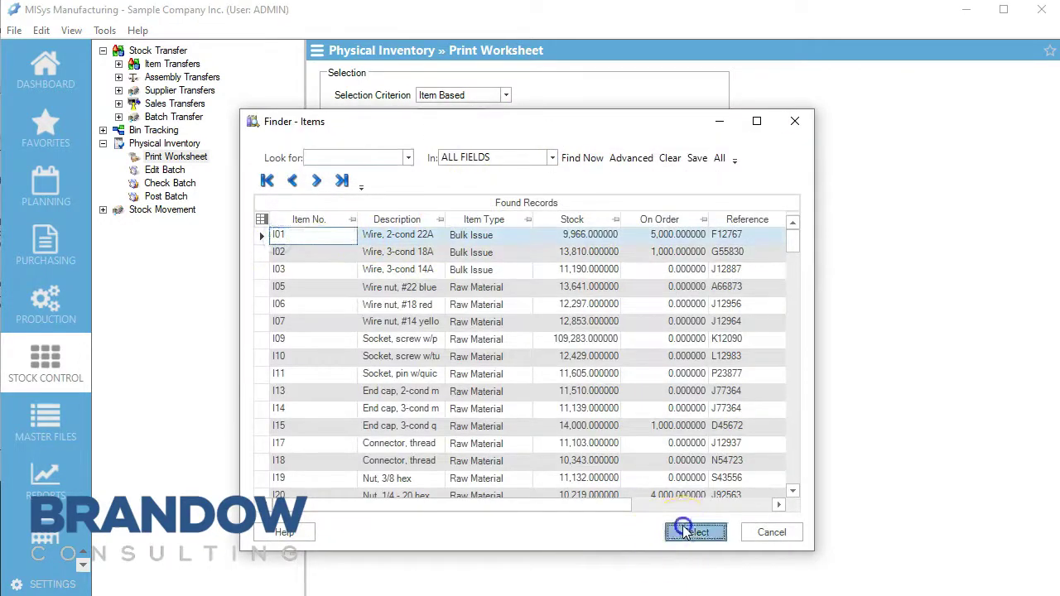
{"action": "left_click", "coordinate": [695, 533]}
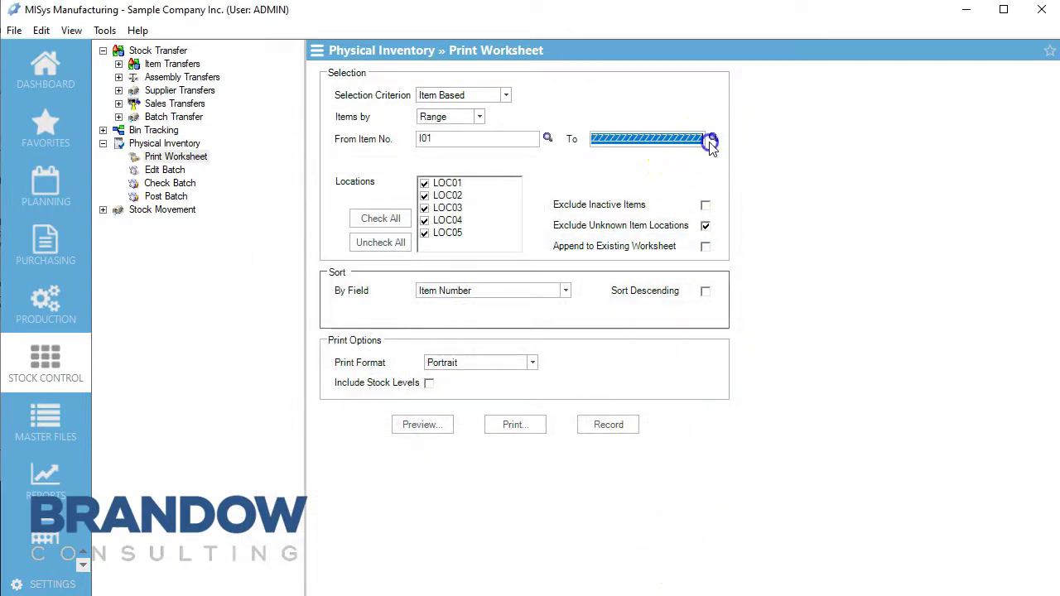
{"action": "left_click", "coordinate": [712, 138]}
{"action": "left_click", "coordinate": [277, 248]}
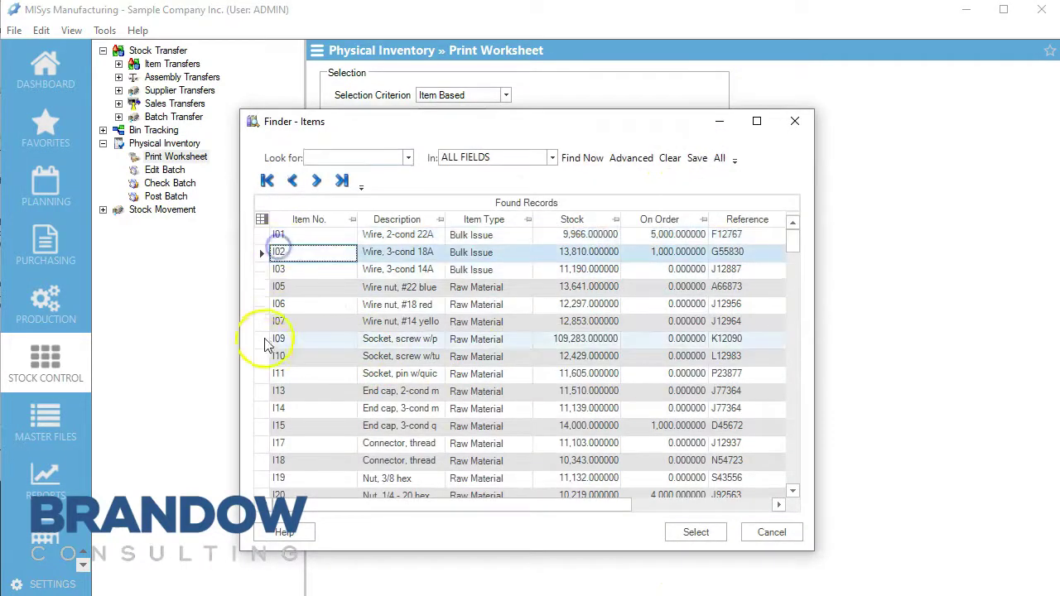
{"action": "left_click", "coordinate": [281, 322]}
{"action": "left_click", "coordinate": [694, 532]}
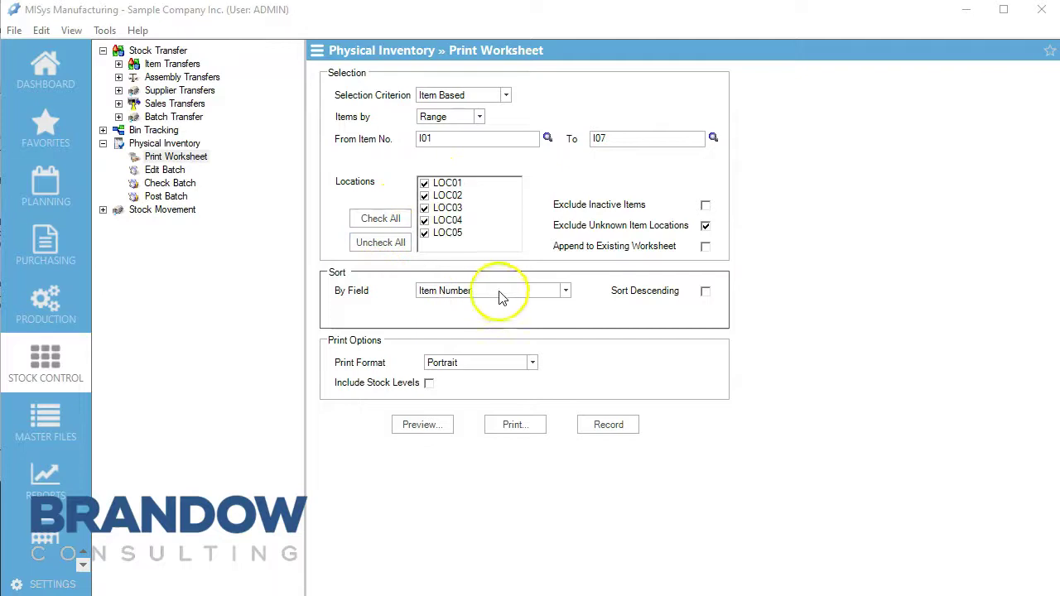
{"action": "left_click", "coordinate": [564, 291]}
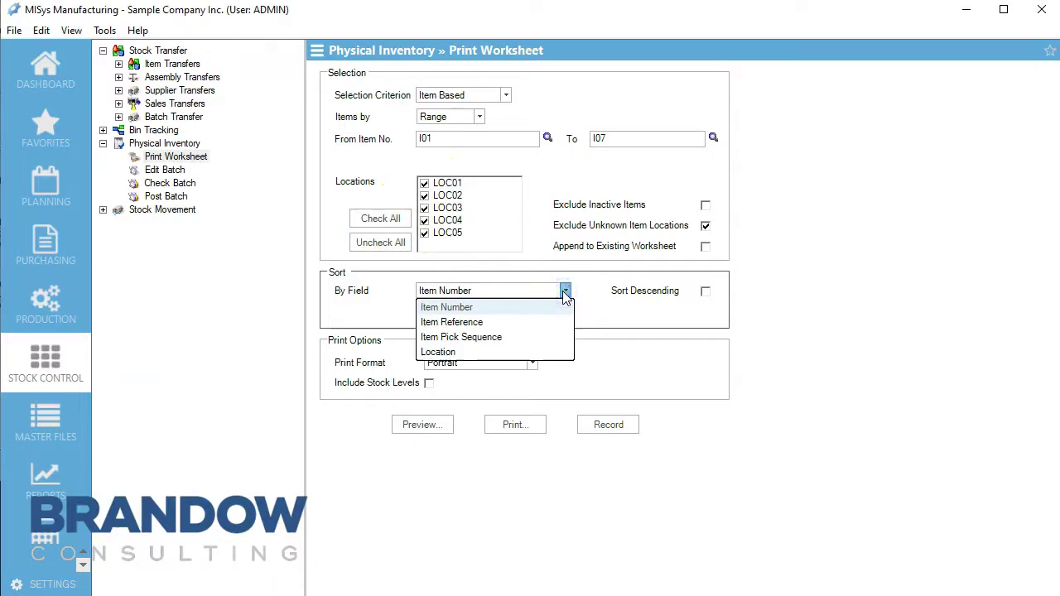
{"action": "left_click", "coordinate": [564, 291]}
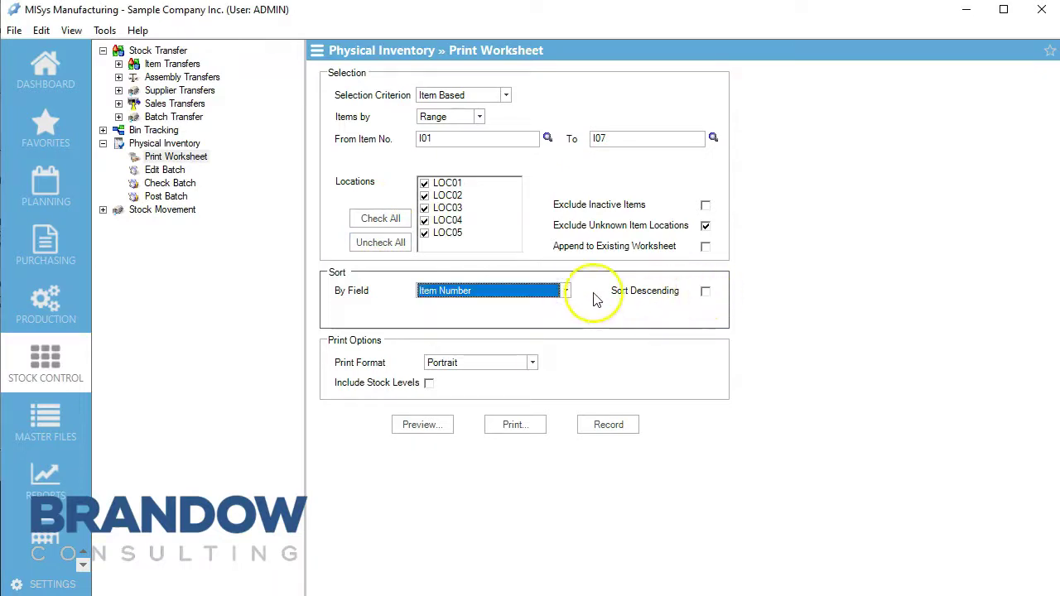
Base the worksheet on cycles, include cycle 1, and sort it by Item Reference.
{"action": "left_click", "coordinate": [506, 95]}
{"action": "left_click", "coordinate": [476, 127]}
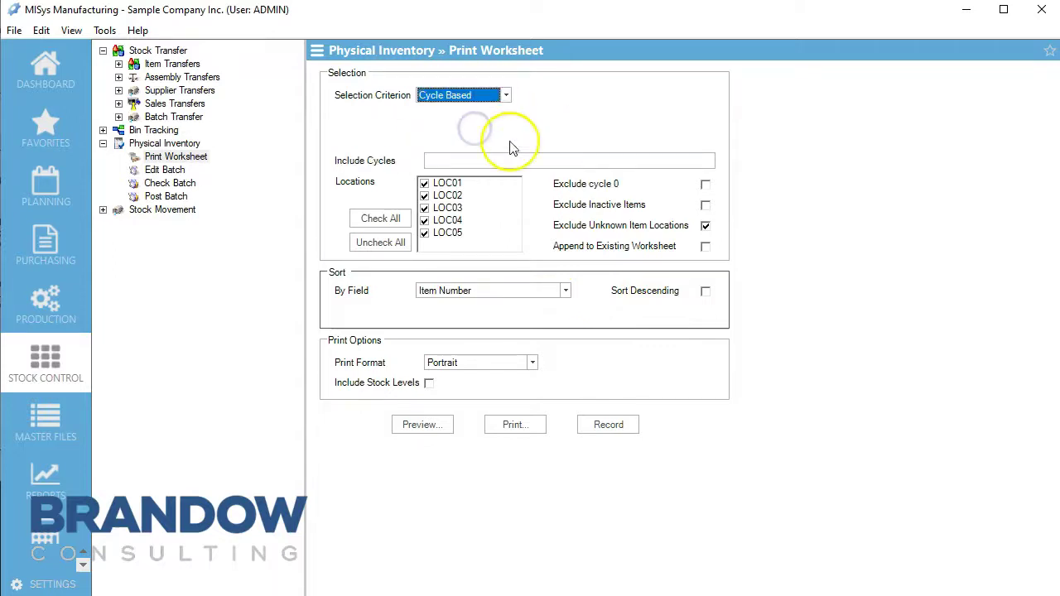
{"action": "left_click", "coordinate": [443, 159]}
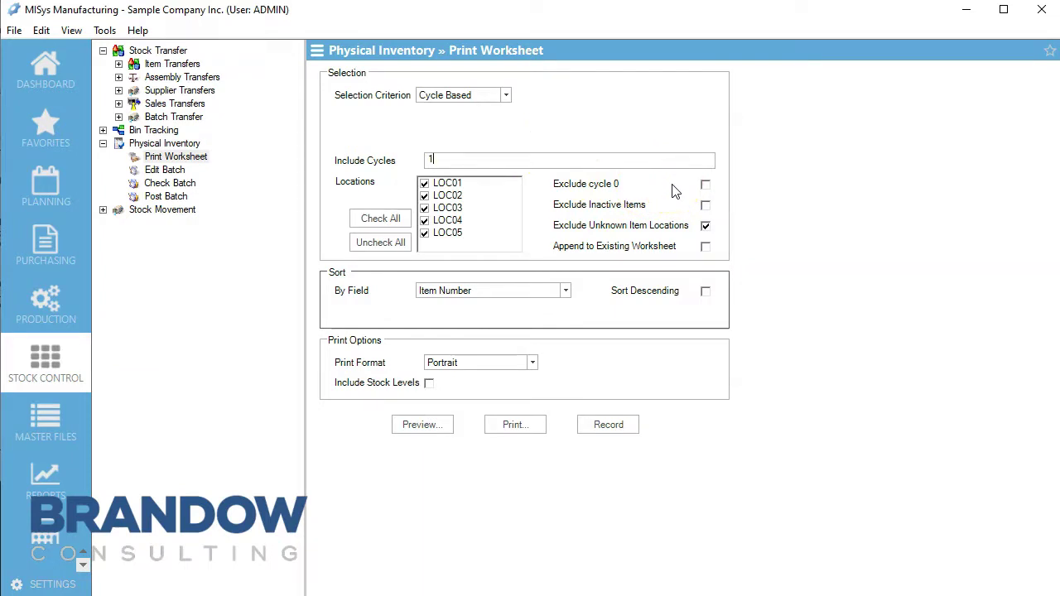
{"action": "left_click", "coordinate": [705, 184]}
{"action": "left_click", "coordinate": [564, 290]}
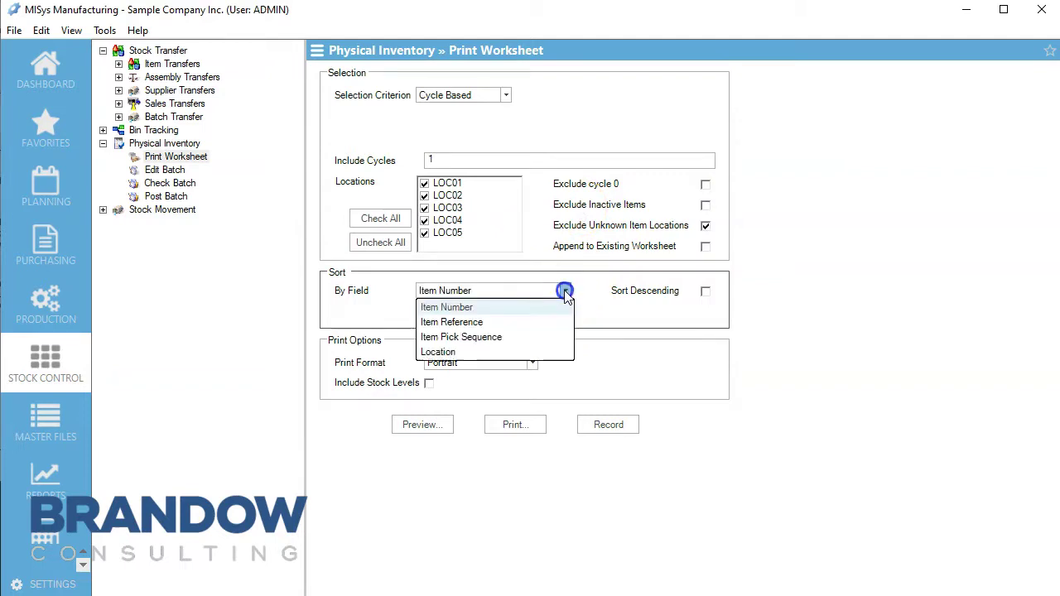
{"action": "left_click", "coordinate": [475, 323]}
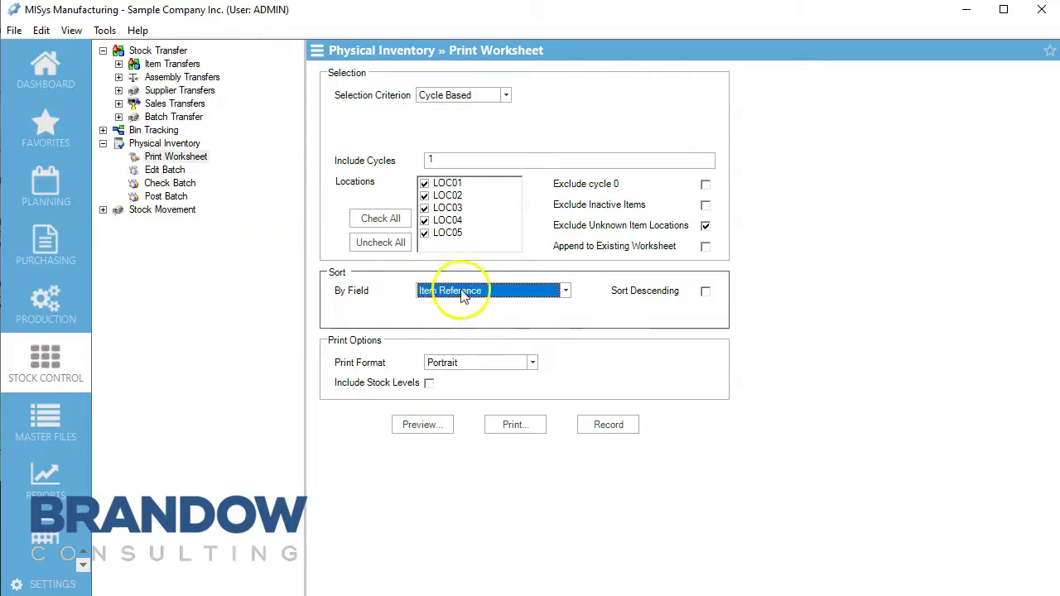
Open item I01's record in the Items master file again, examine its Reference value, and close the record.
{"action": "left_click", "coordinate": [86, 375]}
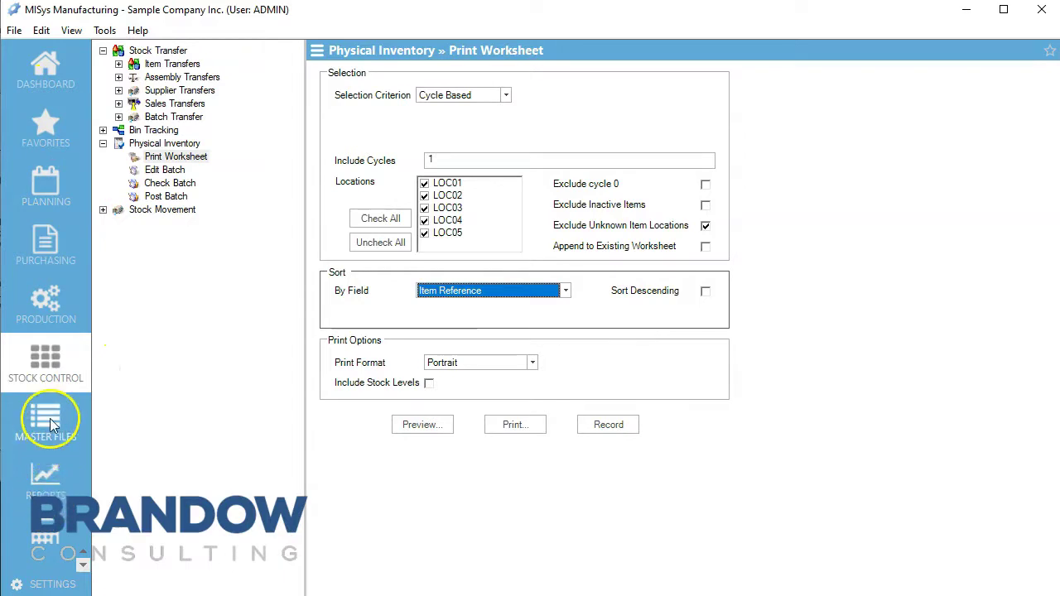
{"action": "left_click", "coordinate": [50, 424]}
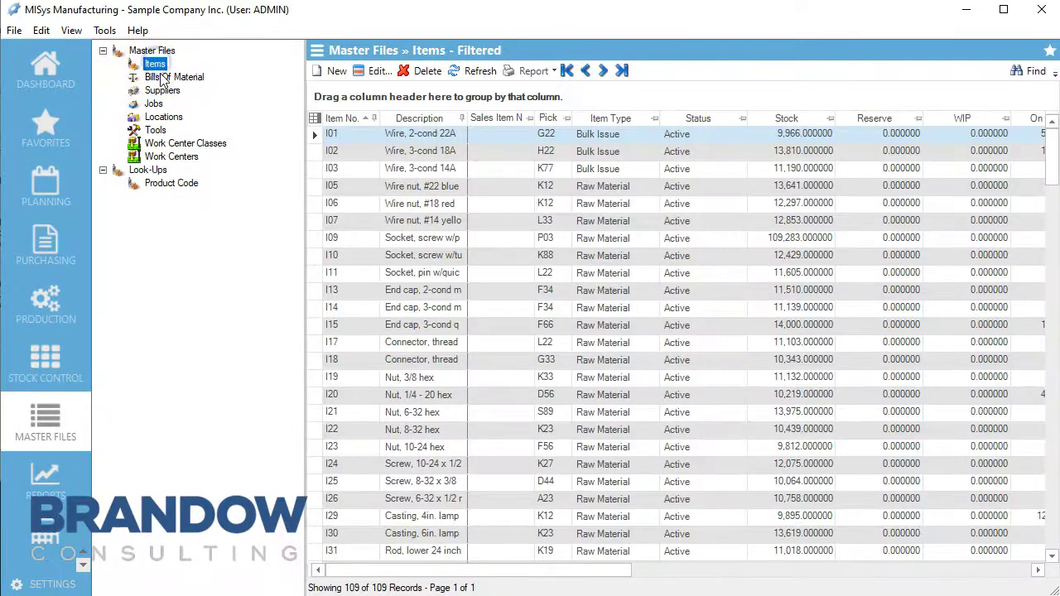
{"action": "left_click", "coordinate": [405, 134]}
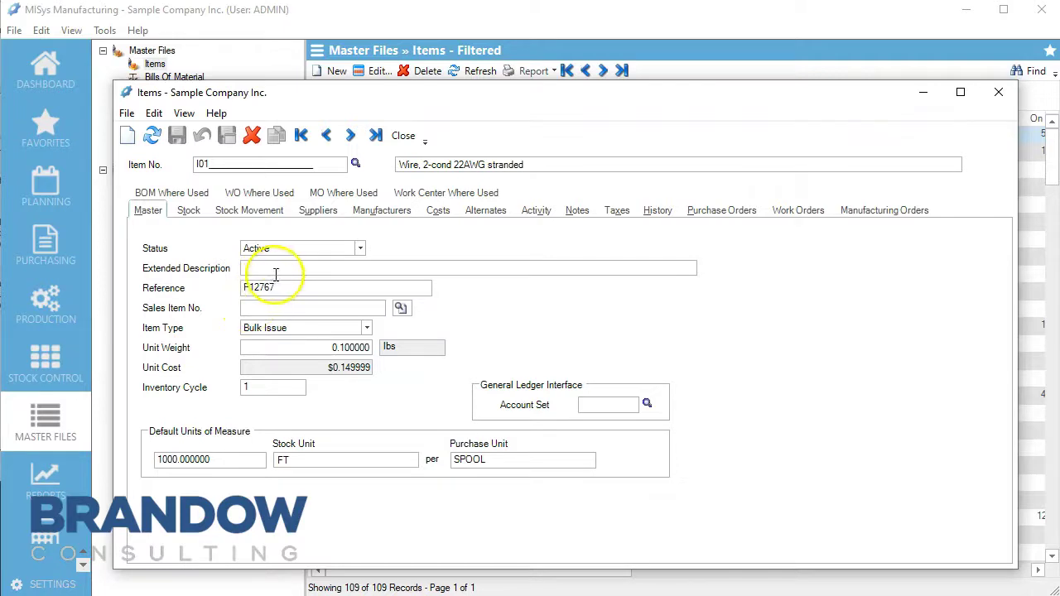
{"action": "left_click", "coordinate": [999, 92]}
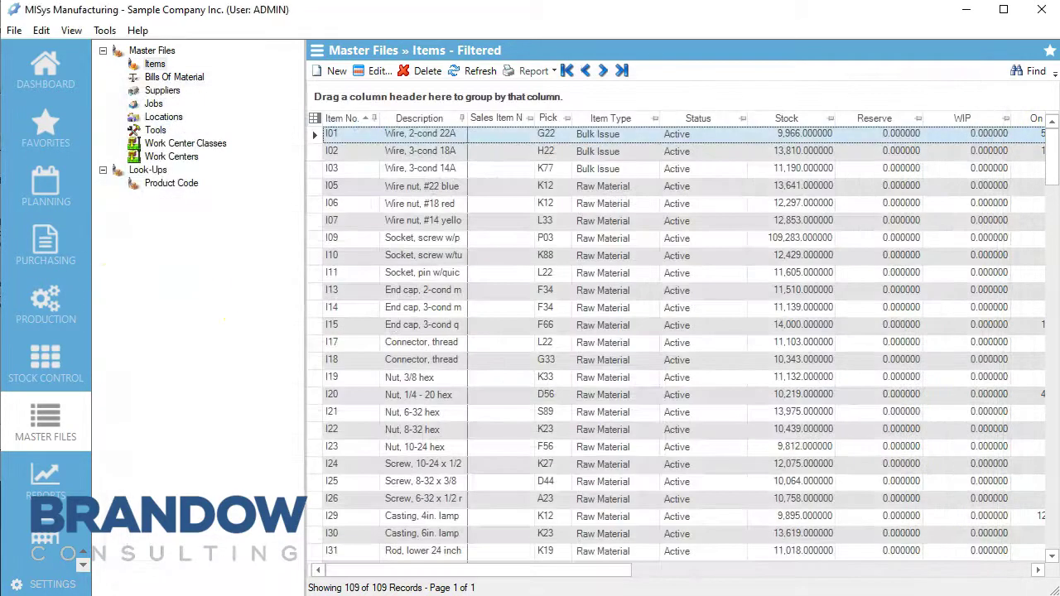
Return to the worksheet setup and set the selection criterion to Cycle Based, keeping Item Number as the sort field.
{"action": "left_click", "coordinate": [48, 376]}
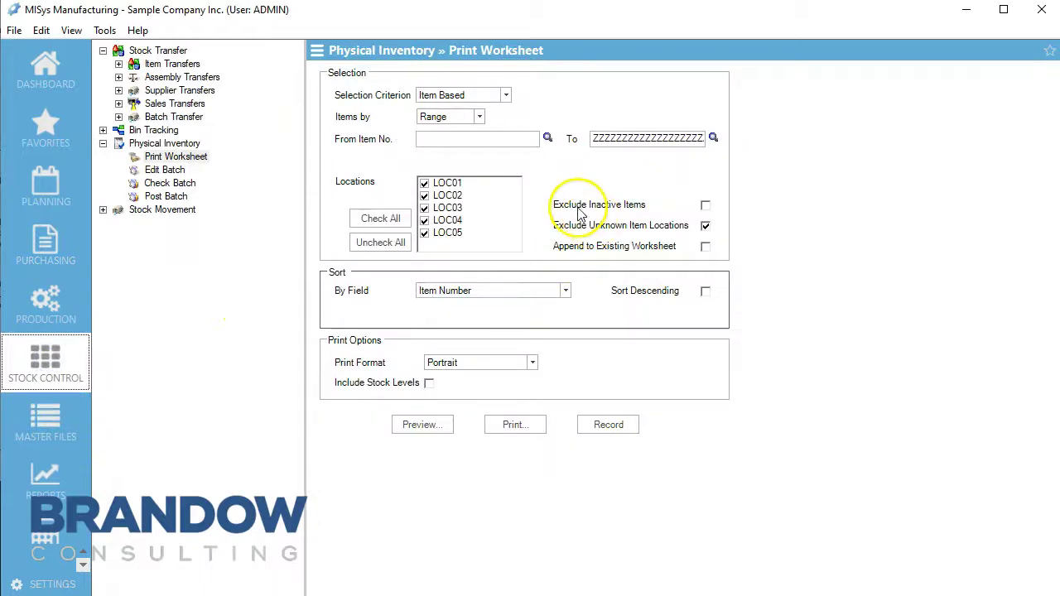
{"action": "left_click", "coordinate": [478, 116]}
{"action": "left_click", "coordinate": [479, 116]}
{"action": "left_click", "coordinate": [505, 95]}
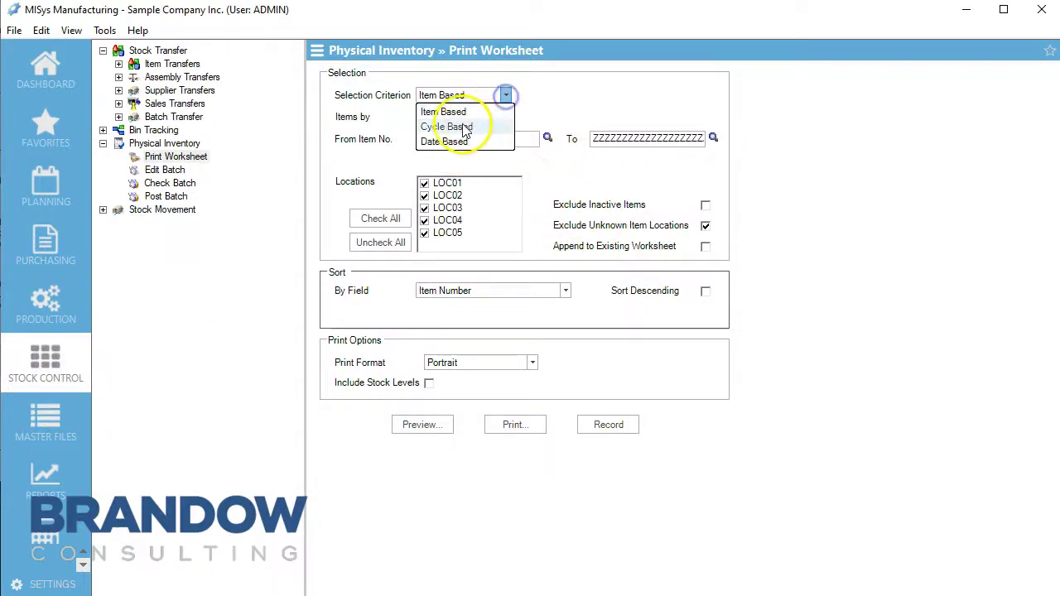
{"action": "left_click", "coordinate": [464, 129]}
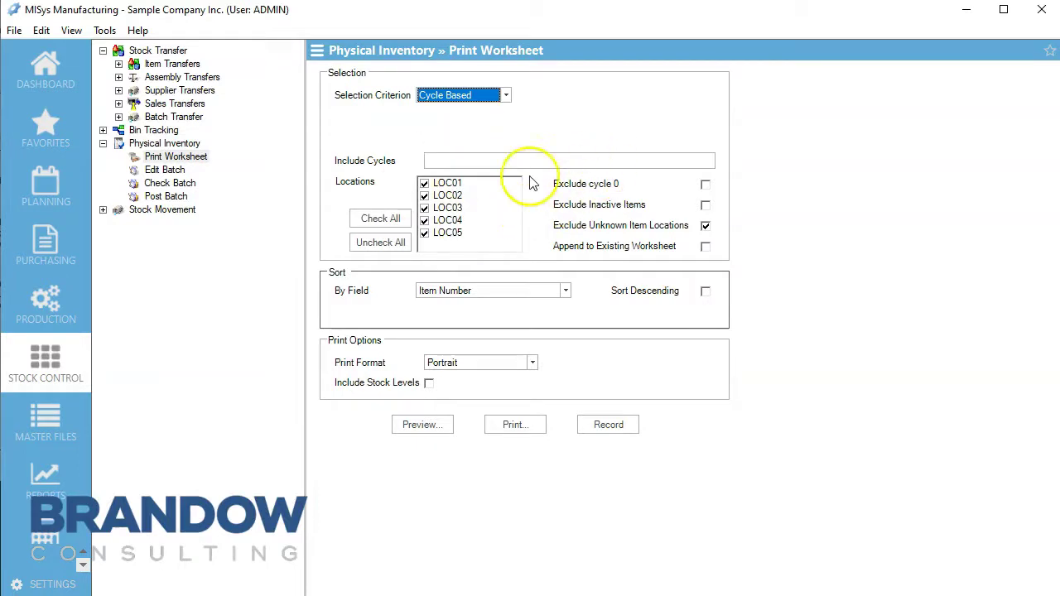
{"action": "left_click", "coordinate": [565, 290]}
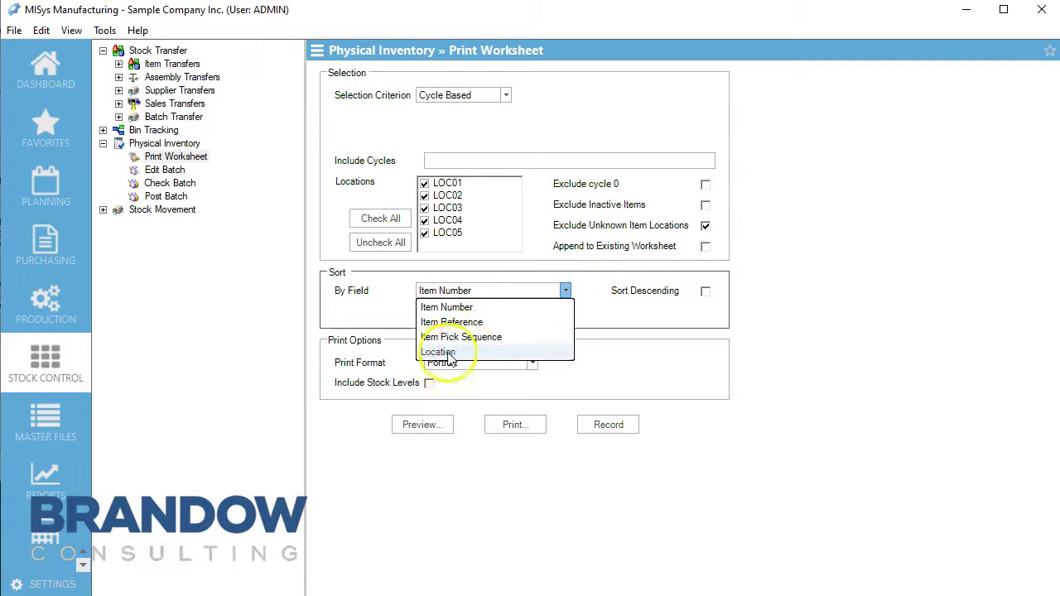
{"action": "left_click", "coordinate": [566, 290]}
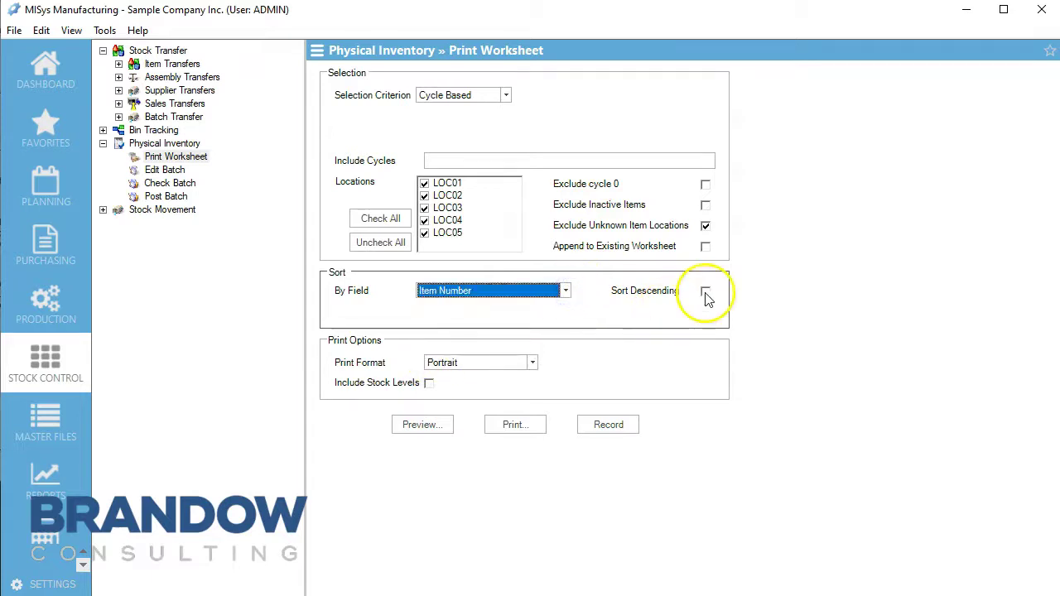
Set the worksheet's print format to Cards, with stock levels excluded from the printout.
{"action": "left_click", "coordinate": [532, 362]}
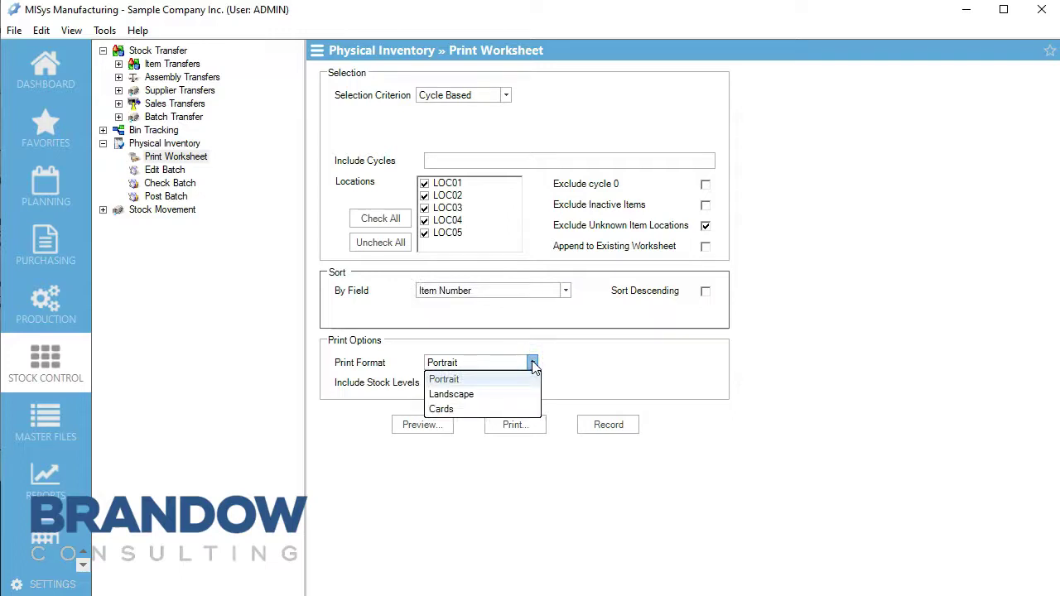
{"action": "left_click", "coordinate": [534, 366]}
{"action": "left_click", "coordinate": [532, 363]}
{"action": "left_click", "coordinate": [533, 366]}
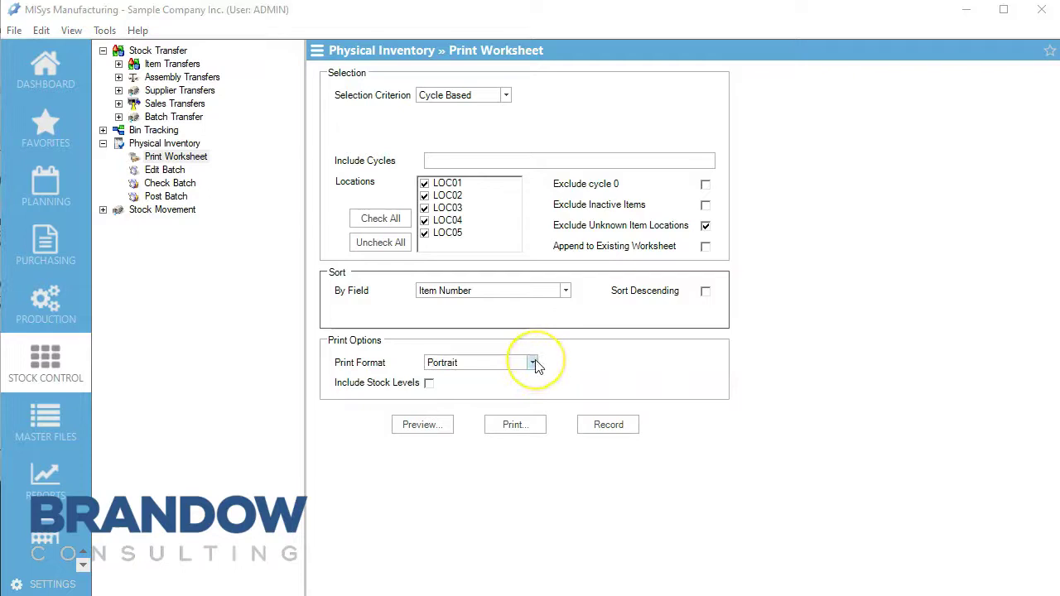
{"action": "left_click", "coordinate": [534, 364]}
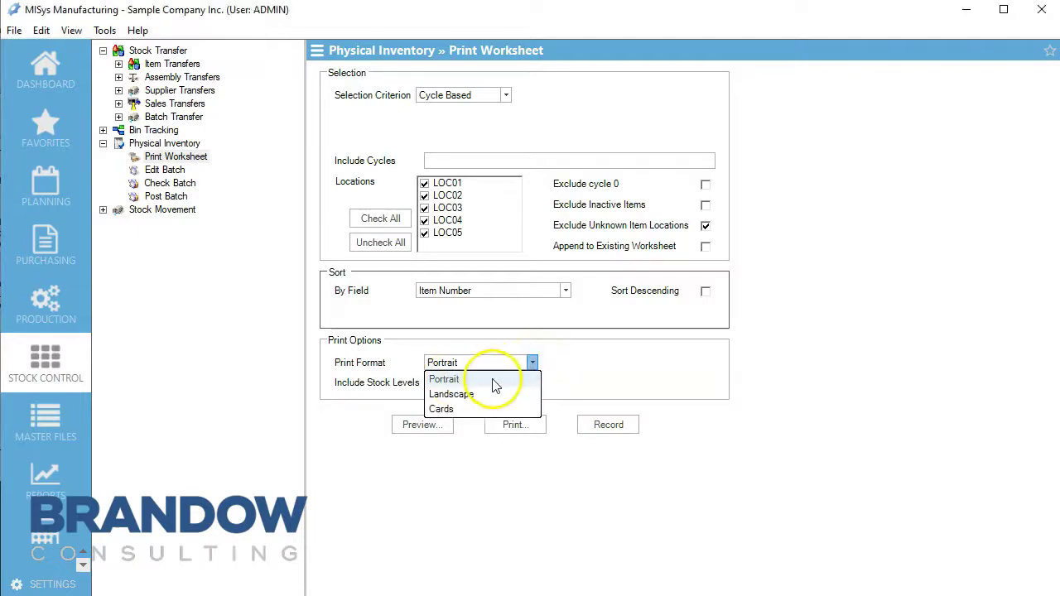
{"action": "left_click", "coordinate": [464, 411]}
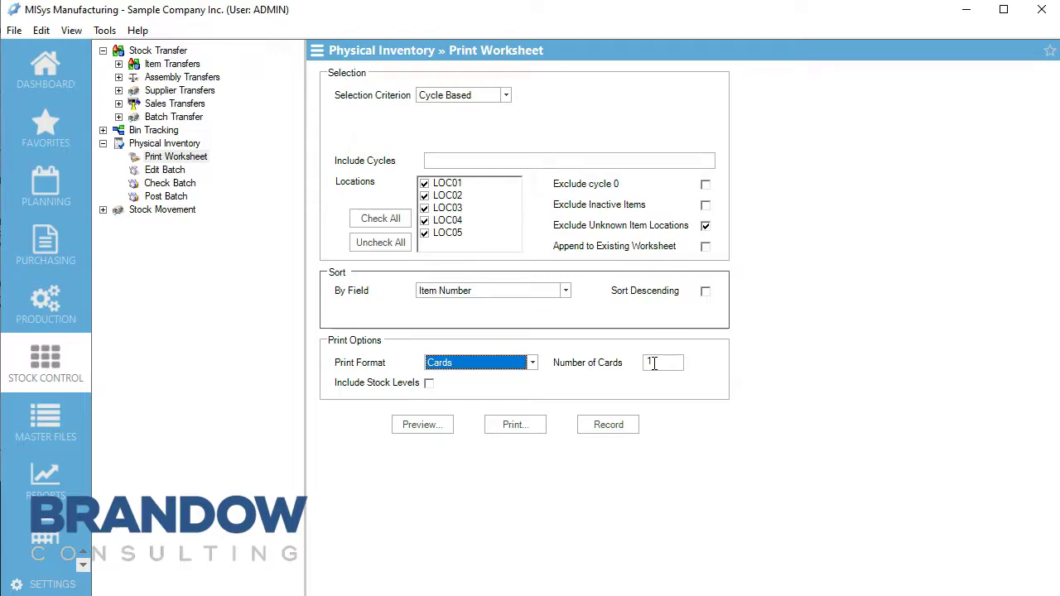
{"action": "left_click", "coordinate": [429, 386]}
{"action": "left_click", "coordinate": [432, 385]}
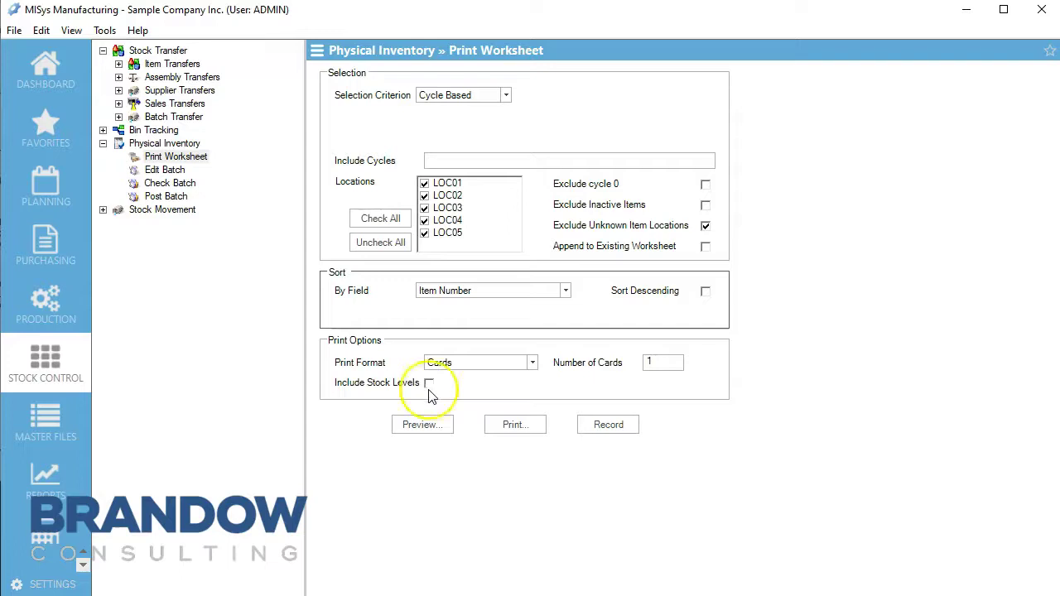
Include cycle 1 in the worksheet, preview it in card format, and dismiss the error list.
{"action": "left_click", "coordinate": [452, 160]}
{"action": "type", "text": "1"}
{"action": "left_click", "coordinate": [411, 425]}
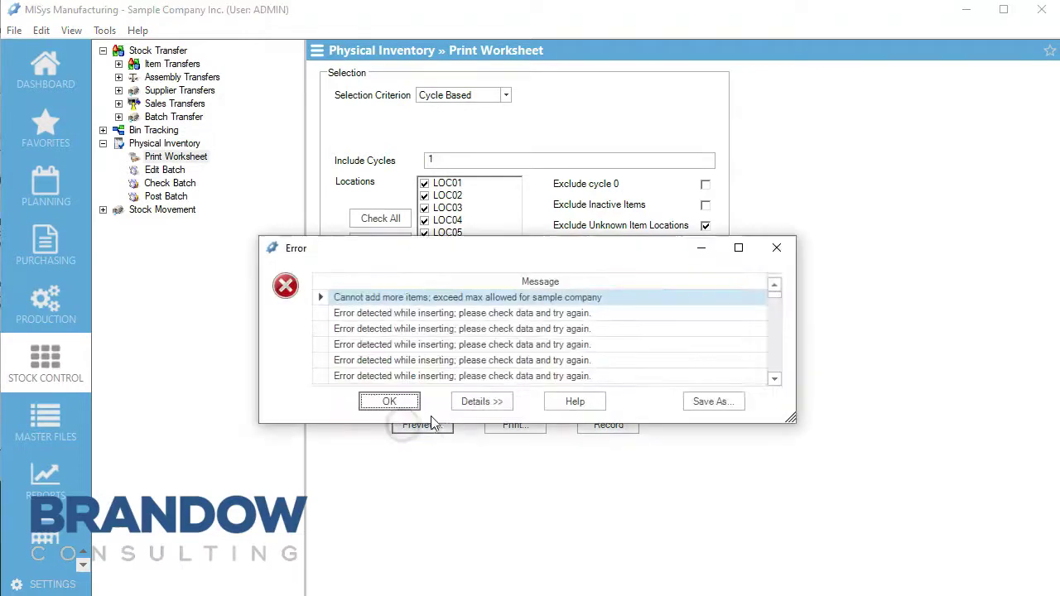
{"action": "left_click", "coordinate": [788, 248]}
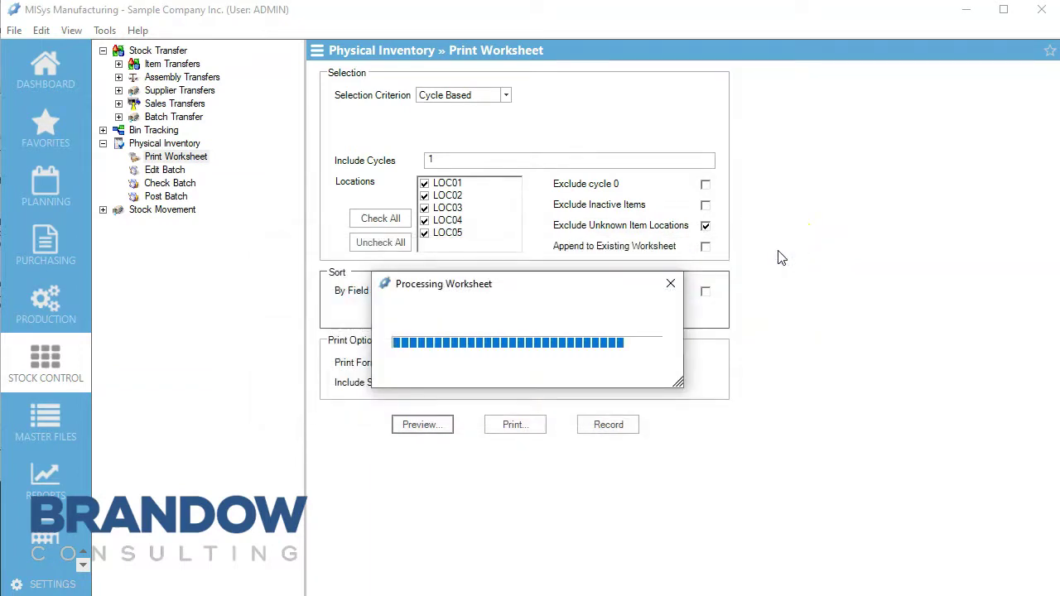
{"action": "left_click", "coordinate": [534, 304]}
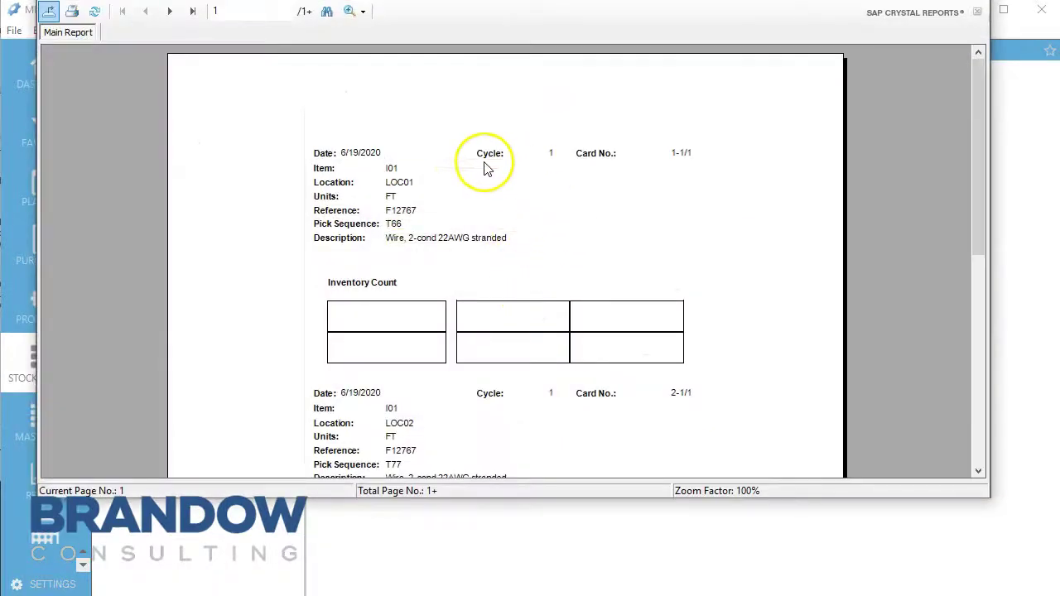
Look through the inventory count cards in the report preview and close it.
{"action": "scroll", "coordinate": [521, 232], "scroll_direction": "down", "scroll_amount": 10}
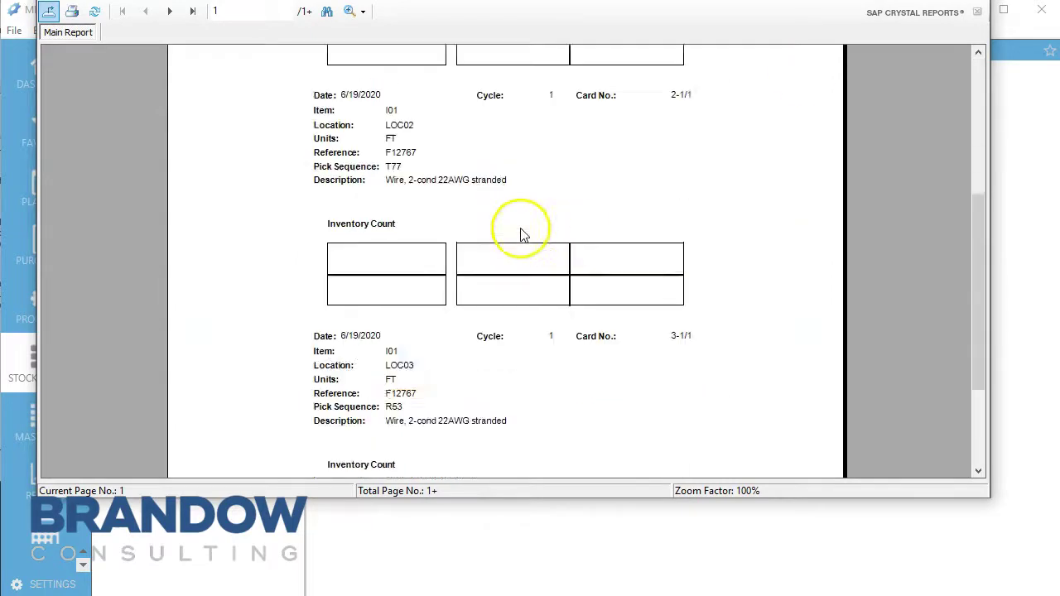
{"action": "scroll", "coordinate": [524, 232], "scroll_direction": "up", "scroll_amount": 10}
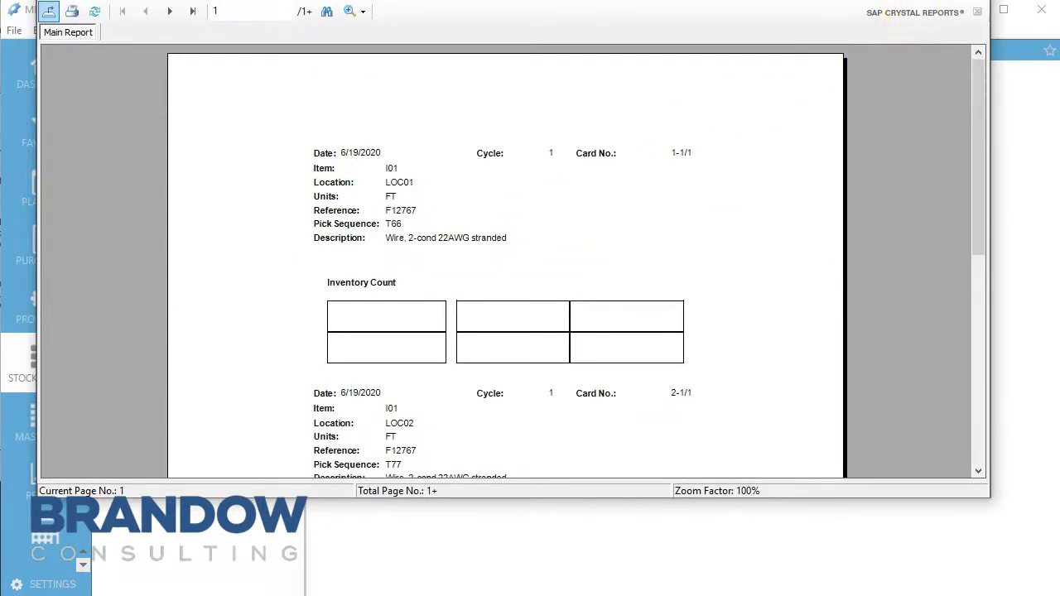
{"action": "left_click", "coordinate": [977, 10]}
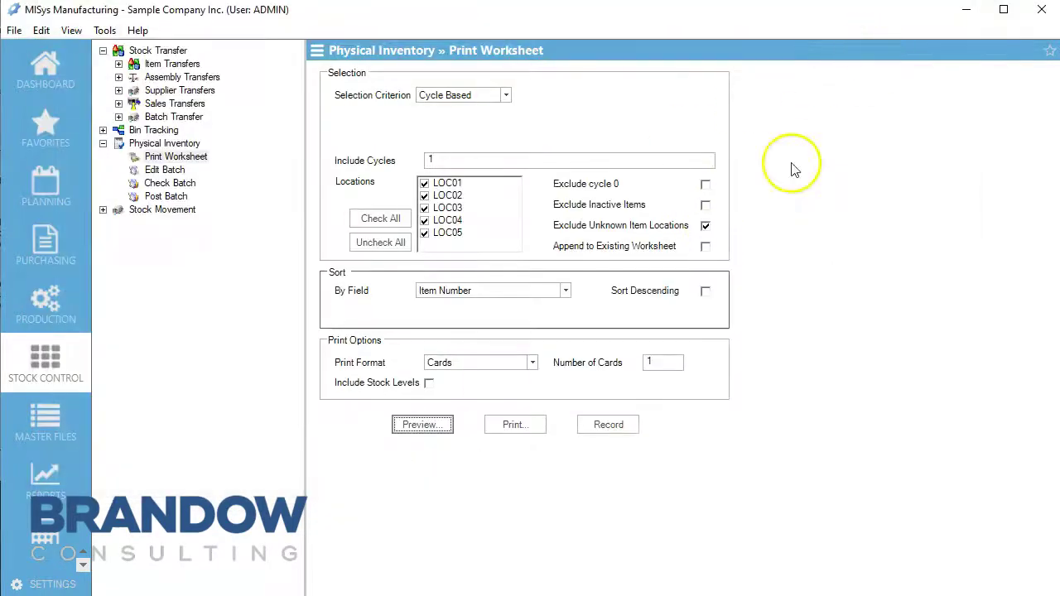
Set the print format to Landscape, keep cycle 1 included, and preview the worksheet, dismissing the error list.
{"action": "left_click", "coordinate": [531, 363]}
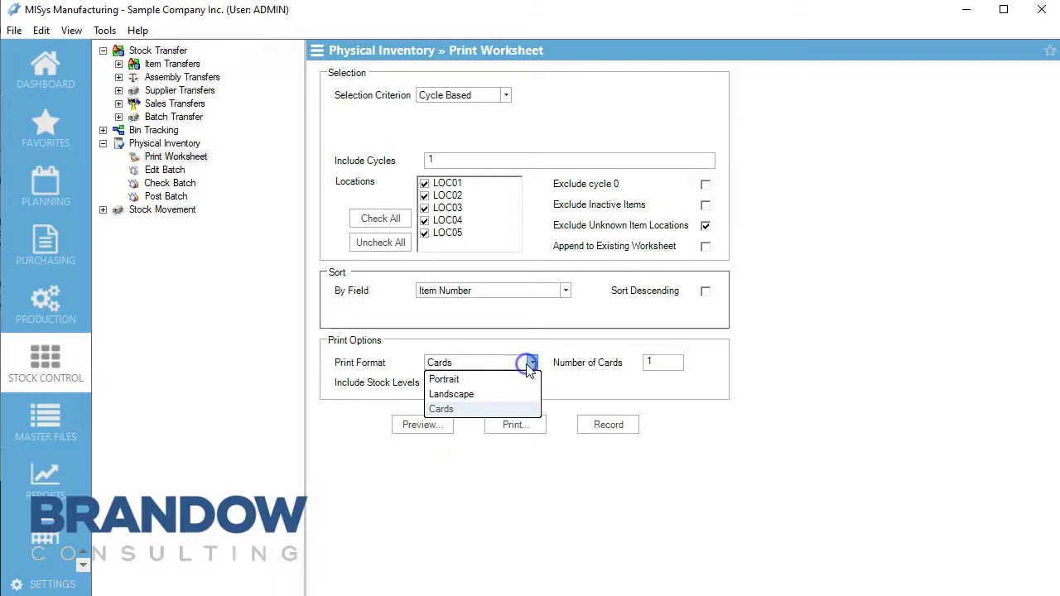
{"action": "left_click", "coordinate": [462, 394]}
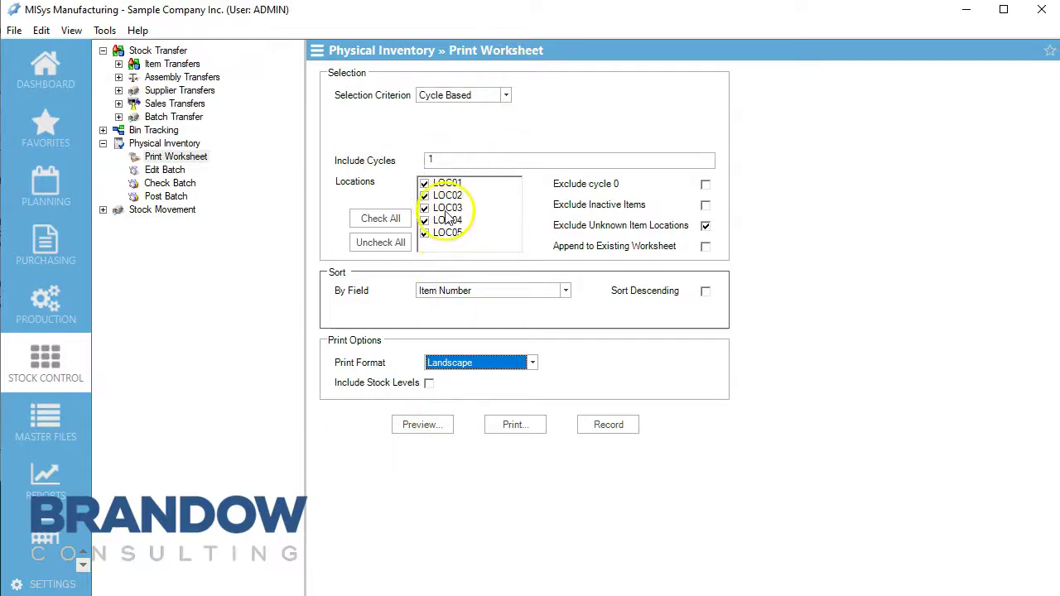
{"action": "left_click", "coordinate": [447, 158]}
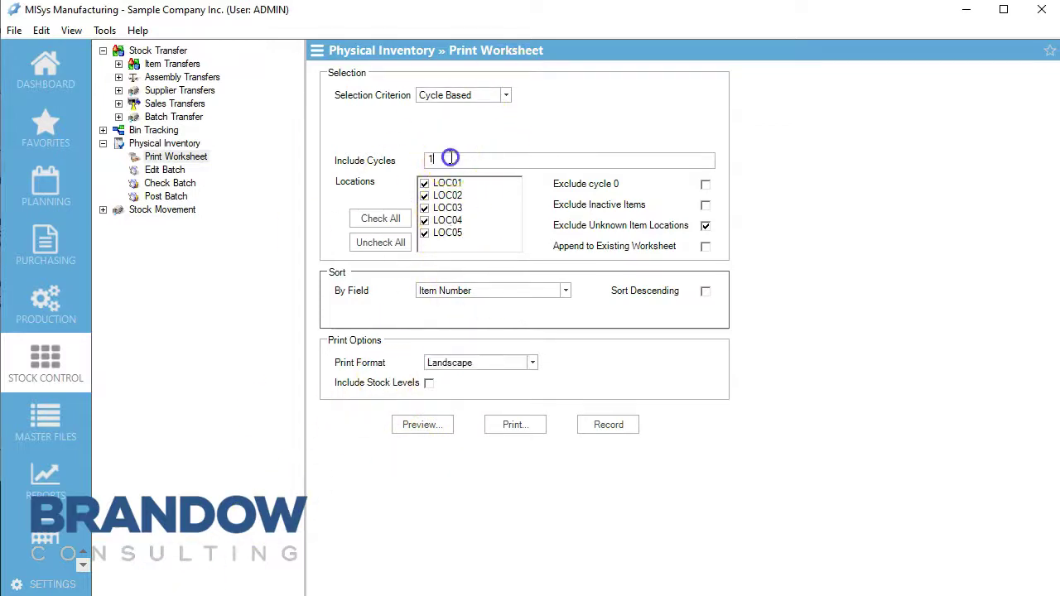
{"action": "left_click", "coordinate": [424, 427]}
{"action": "left_click", "coordinate": [397, 400]}
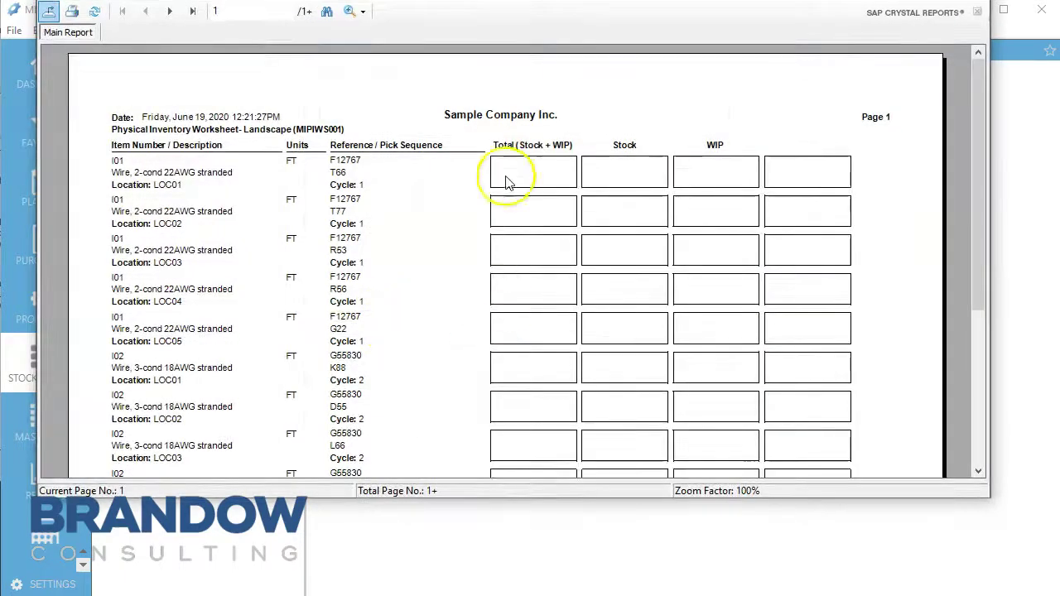
Examine the landscape worksheet's count columns and page forward through the report to page 13.
{"action": "left_click", "coordinate": [524, 181]}
{"action": "scroll", "coordinate": [611, 272], "scroll_direction": "down", "scroll_amount": 3}
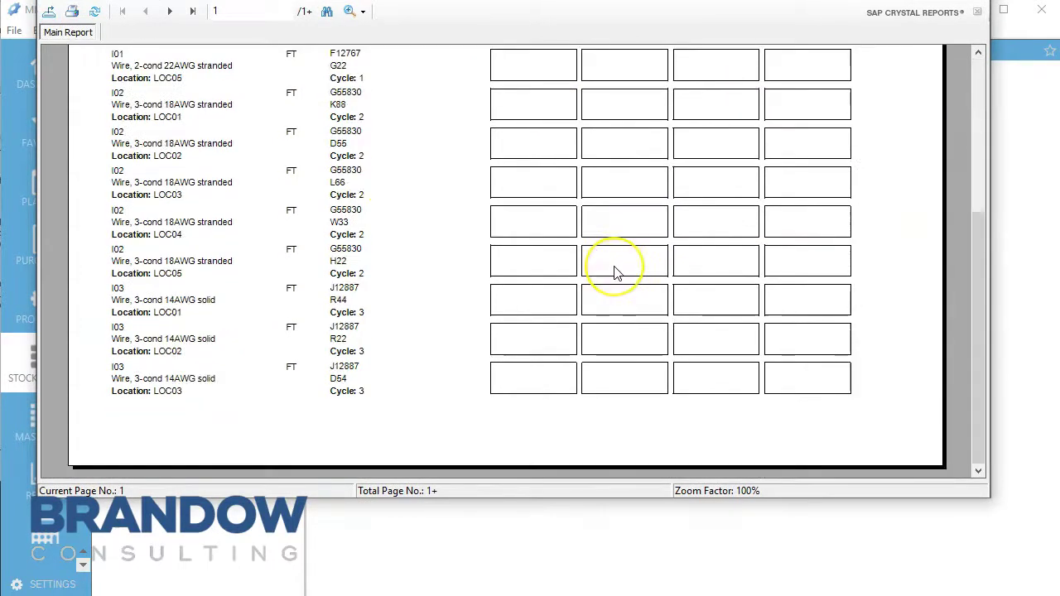
{"action": "scroll", "coordinate": [616, 272], "scroll_direction": "up", "scroll_amount": 3}
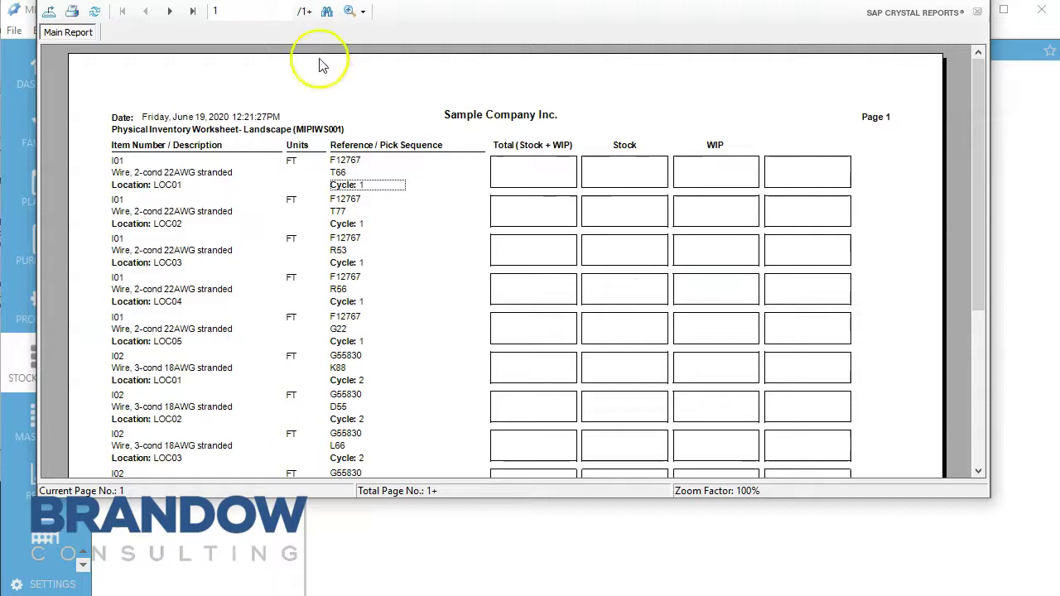
{"action": "left_click", "coordinate": [169, 12]}
{"action": "left_click", "coordinate": [170, 12]}
{"action": "left_click", "coordinate": [170, 12]}
{"action": "left_click", "coordinate": [169, 11]}
{"action": "left_click", "coordinate": [170, 12]}
{"action": "left_click", "coordinate": [170, 12]}
{"action": "left_click", "coordinate": [170, 12]}
{"action": "left_click", "coordinate": [169, 12]}
{"action": "left_click", "coordinate": [170, 12]}
{"action": "left_click", "coordinate": [169, 11]}
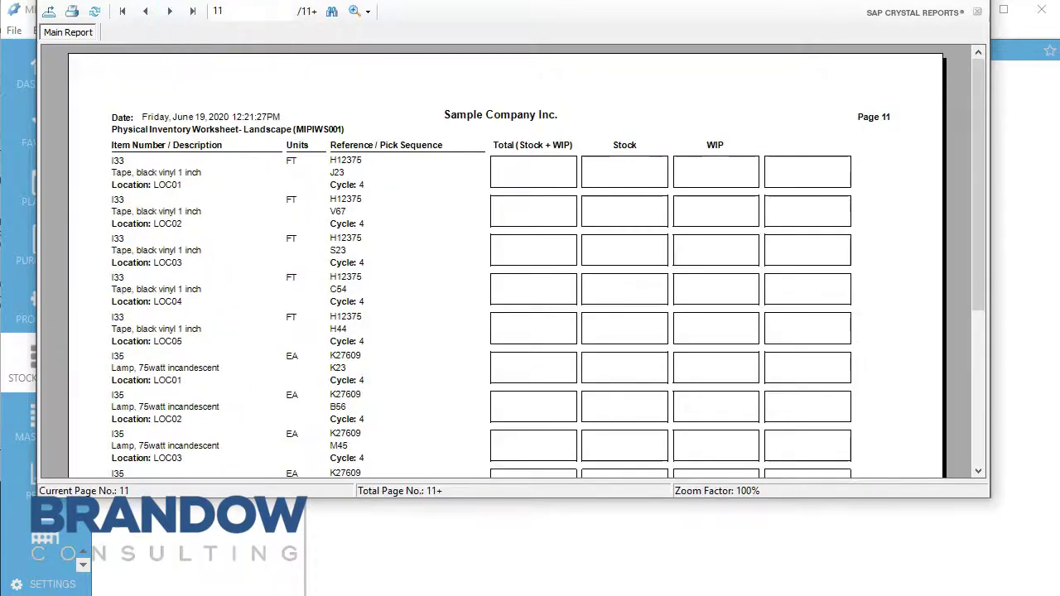
{"action": "left_click_drag", "start_coordinate": [344, 33], "coordinate": [342, 45]}
{"action": "left_click", "coordinate": [166, 60]}
{"action": "left_click", "coordinate": [166, 60]}
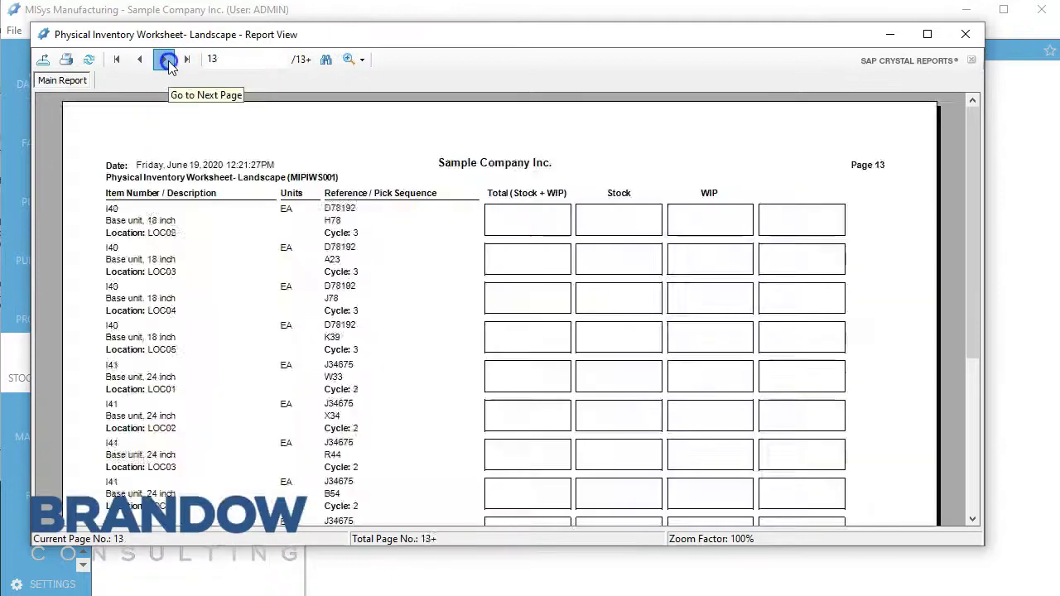
Go to the last page of the landscape worksheet, examine the items' cycle values, and close the preview.
{"action": "left_click", "coordinate": [182, 60]}
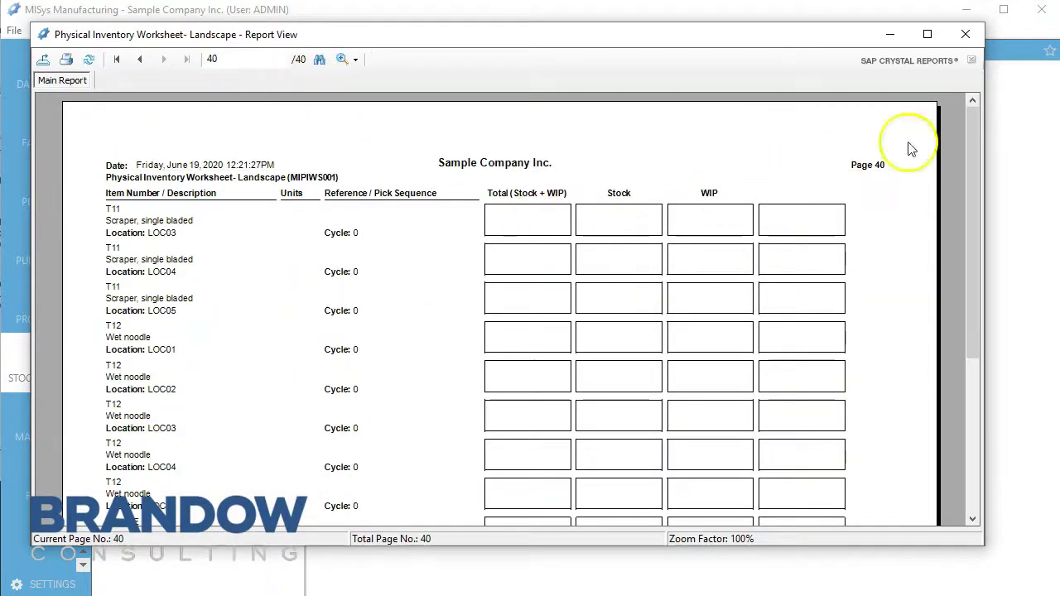
{"action": "left_click", "coordinate": [341, 311]}
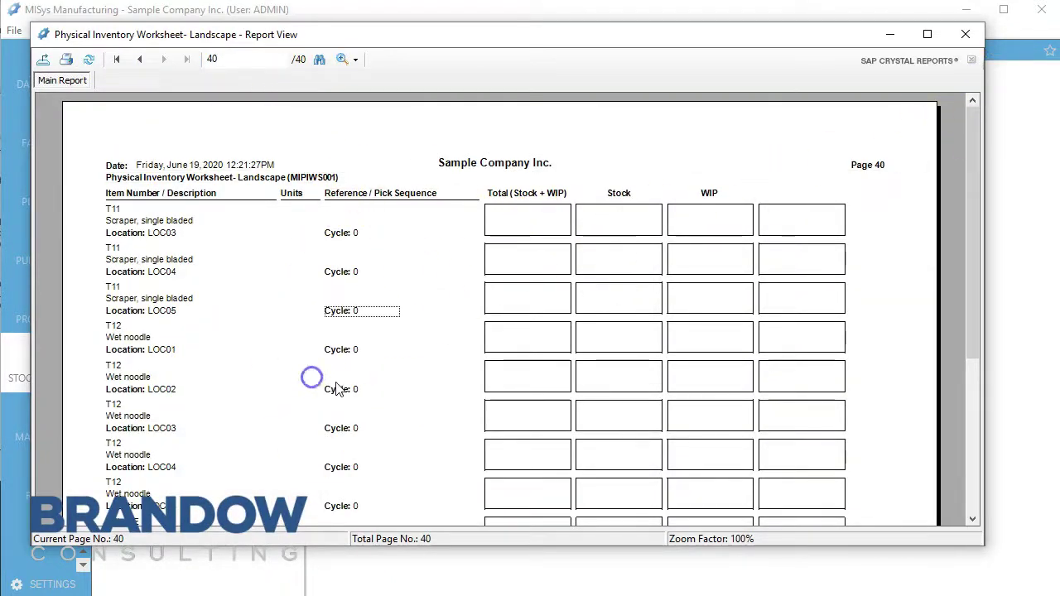
{"action": "left_click", "coordinate": [965, 35]}
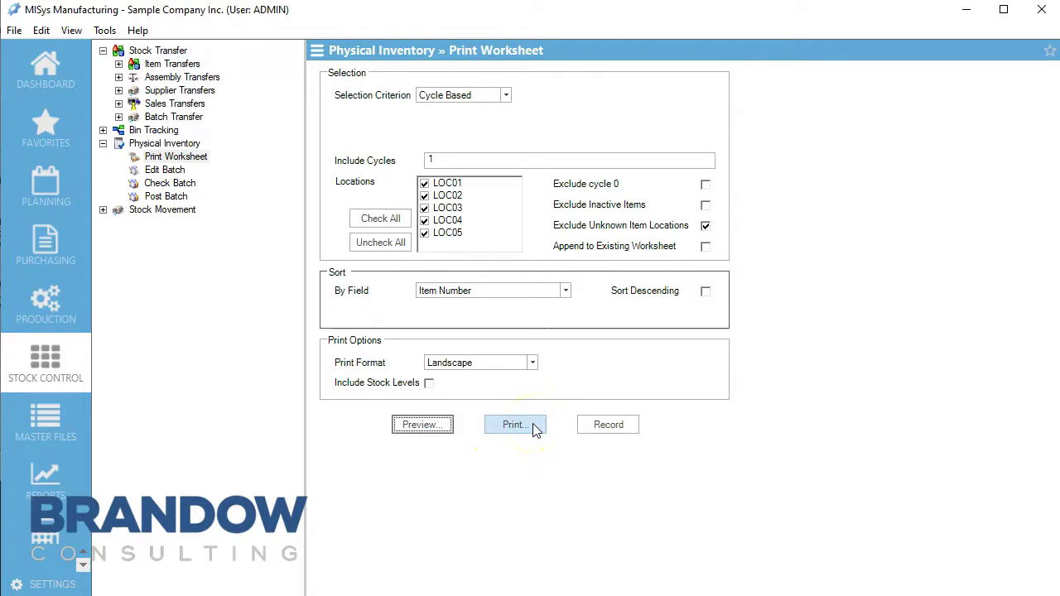
{"action": "left_click", "coordinate": [523, 429]}
{"action": "left_click", "coordinate": [606, 431]}
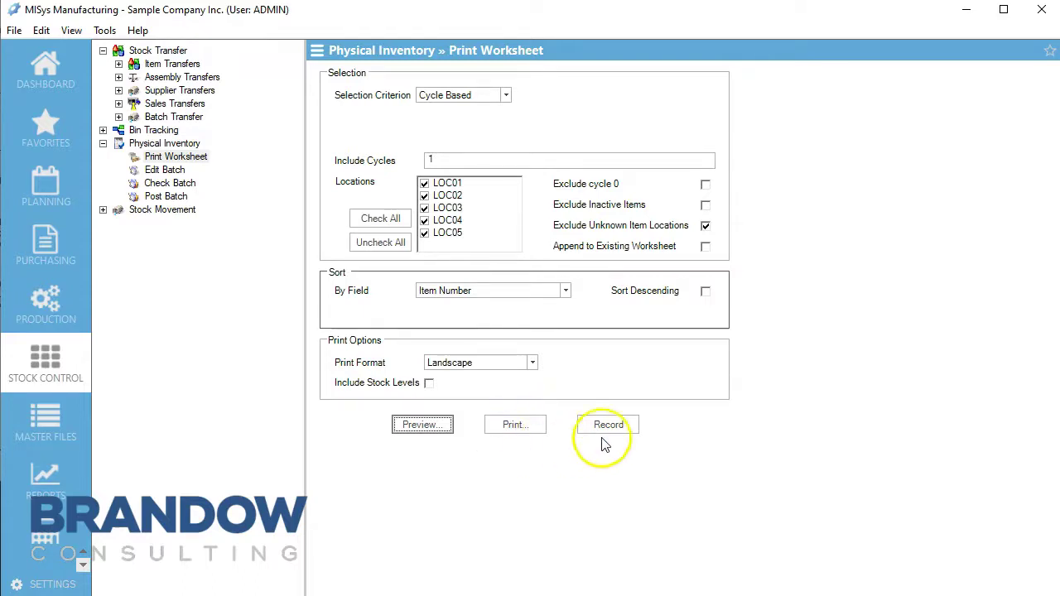
{"action": "left_click", "coordinate": [610, 430]}
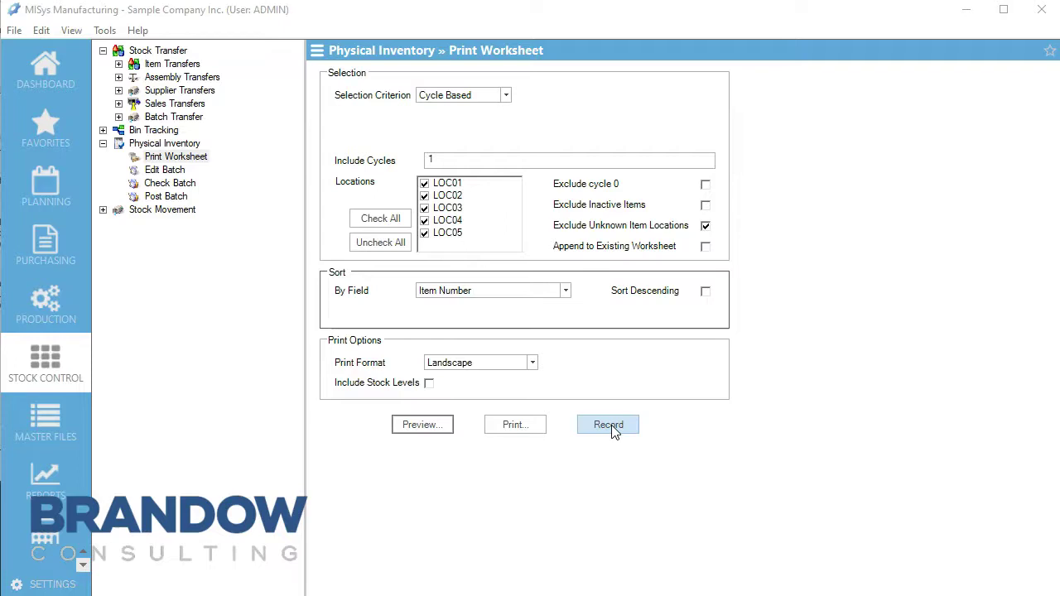
{"action": "left_click", "coordinate": [540, 424]}
{"action": "left_click", "coordinate": [621, 428]}
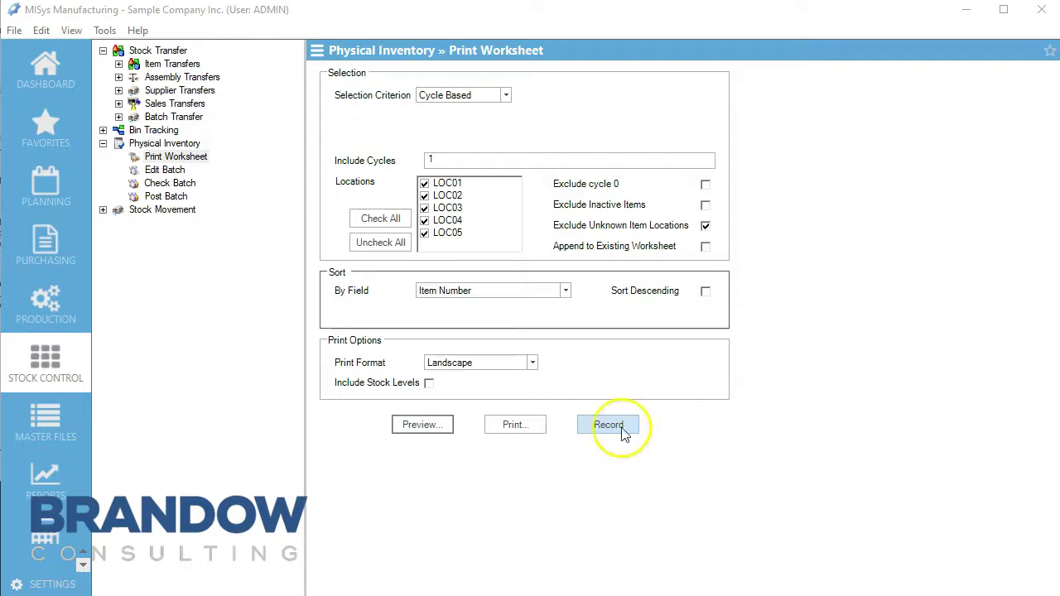